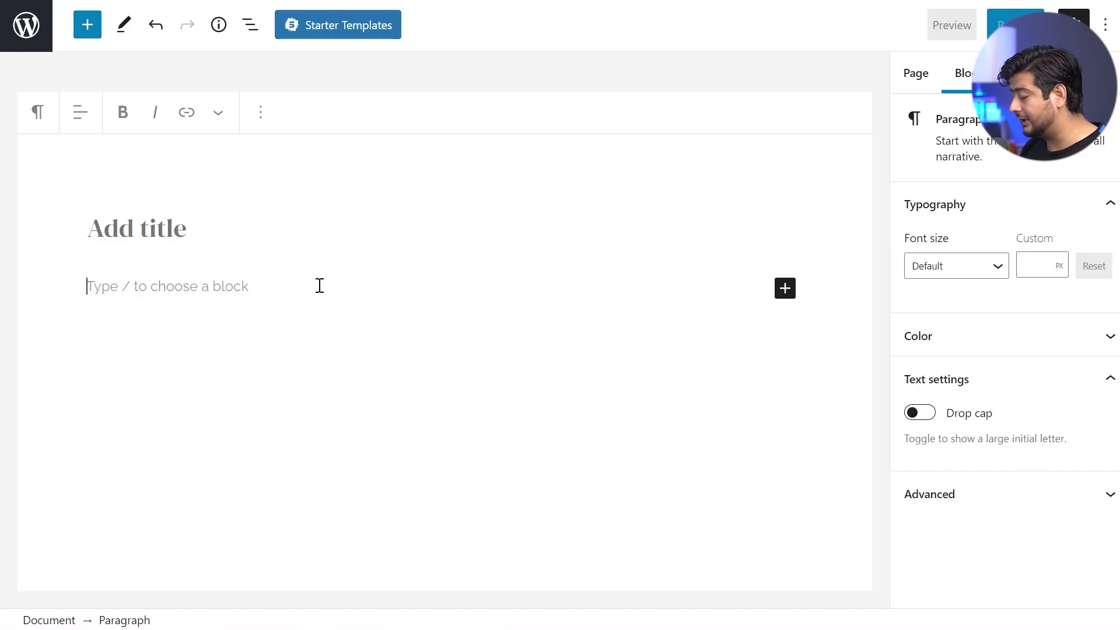
Insert a Cover block with /cover, using women-using-phone.mp4 from the media library as its video background
type("/cover")
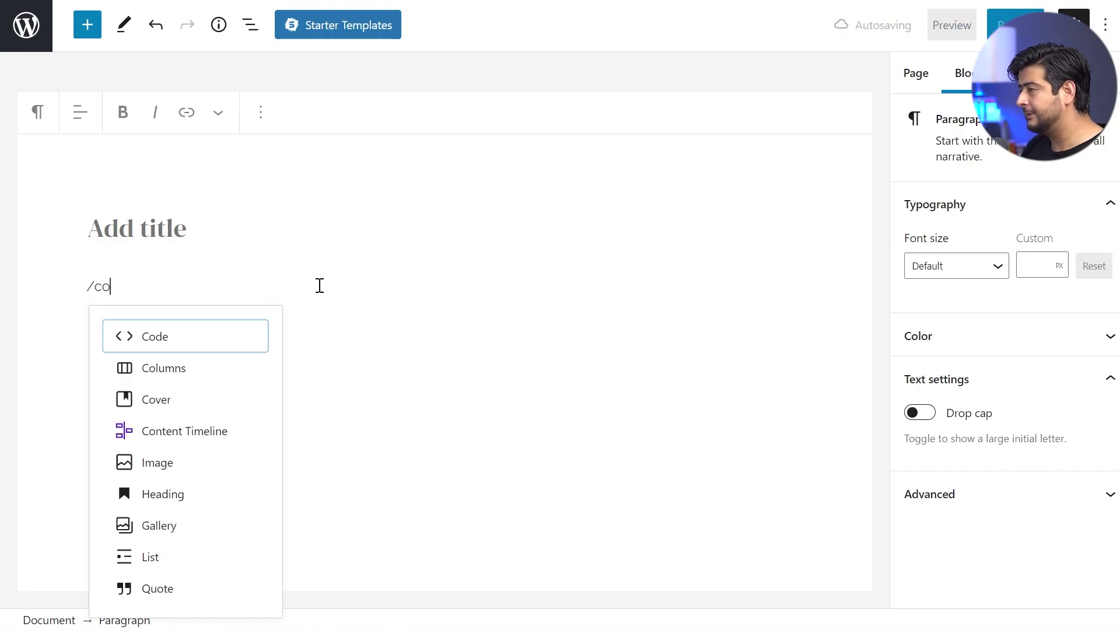
left_click(260, 256)
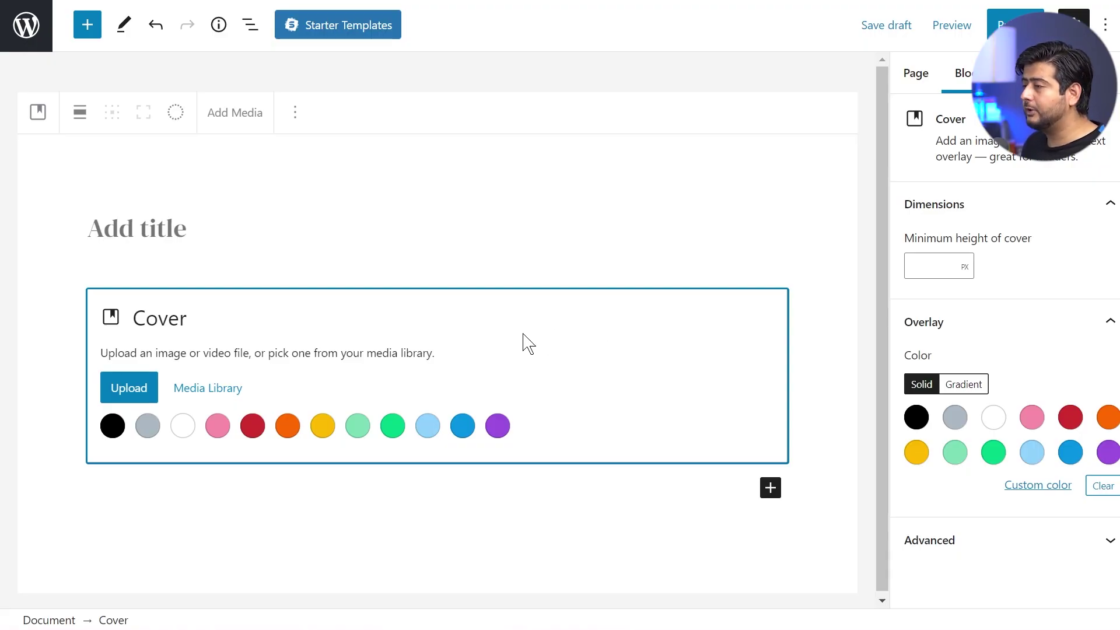
left_click(200, 389)
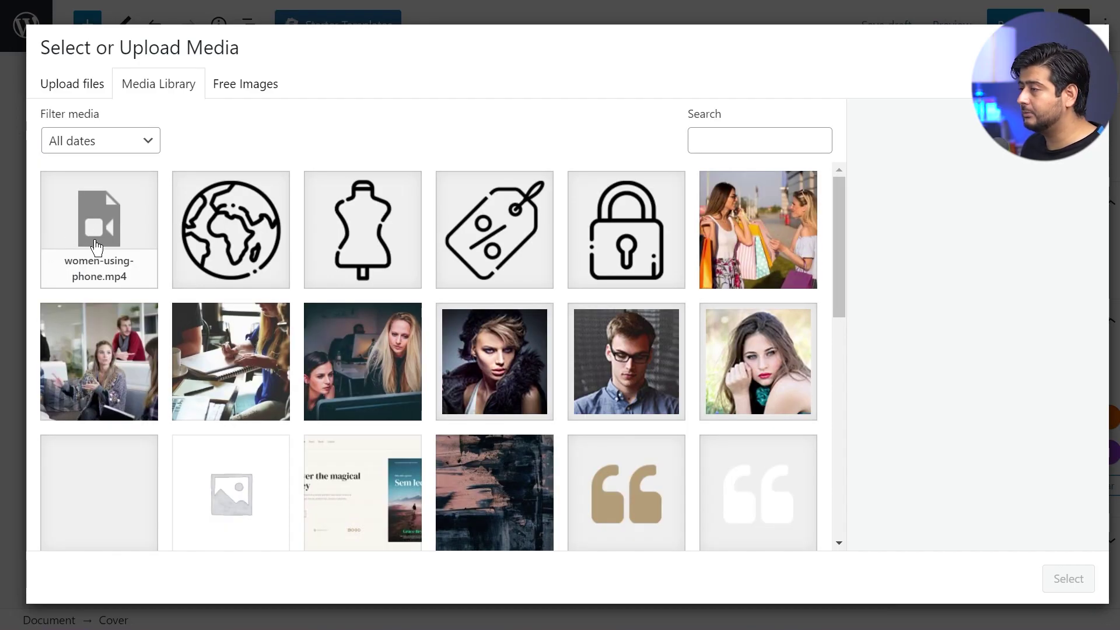
left_click(93, 236)
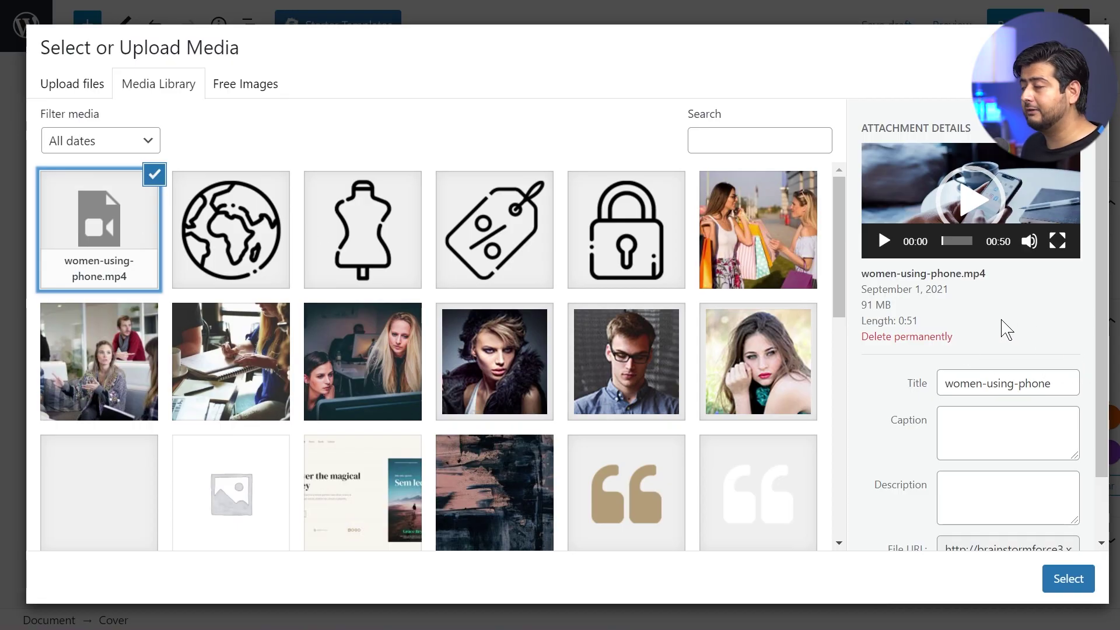
left_click(1068, 578)
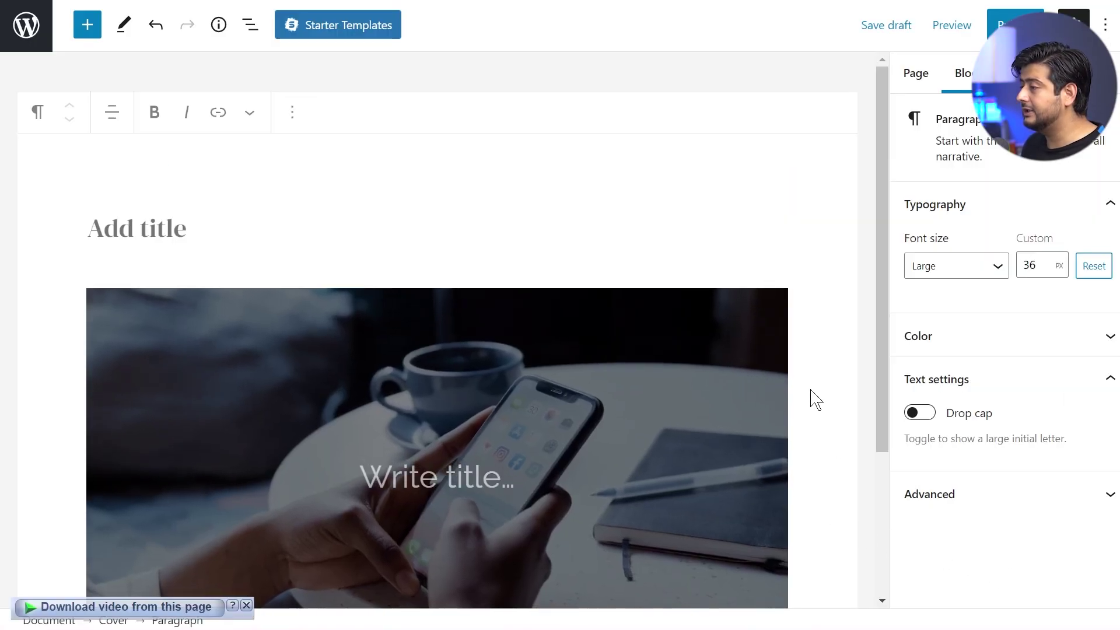
scroll(770, 373, "down", 3)
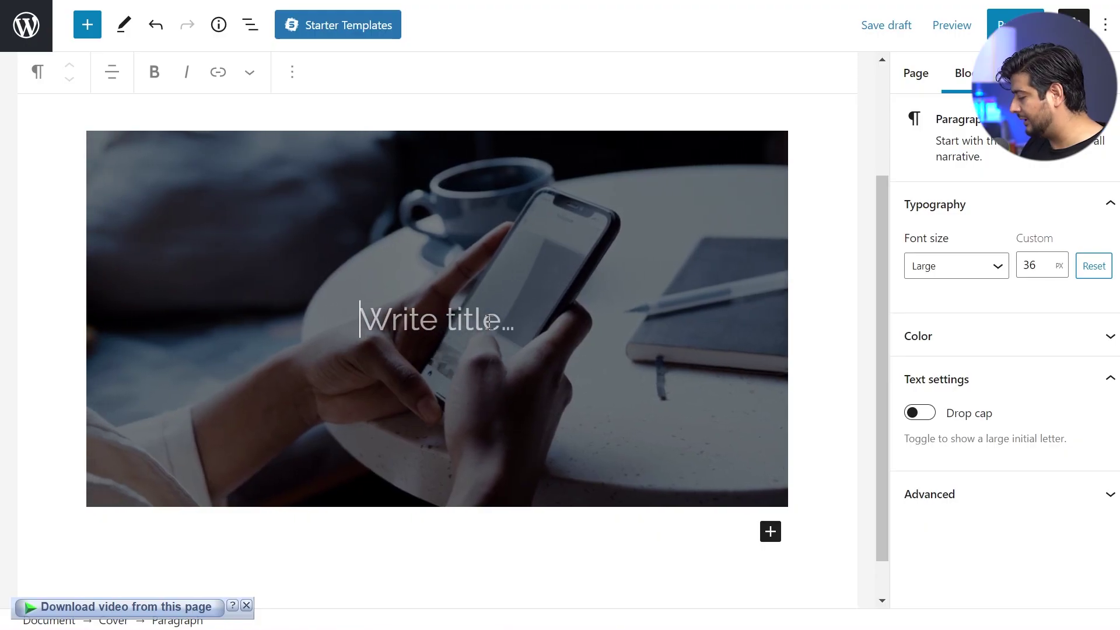
Enter 'Download Our App' as the cover title, then try a grey background and clear it
type("Download Our App")
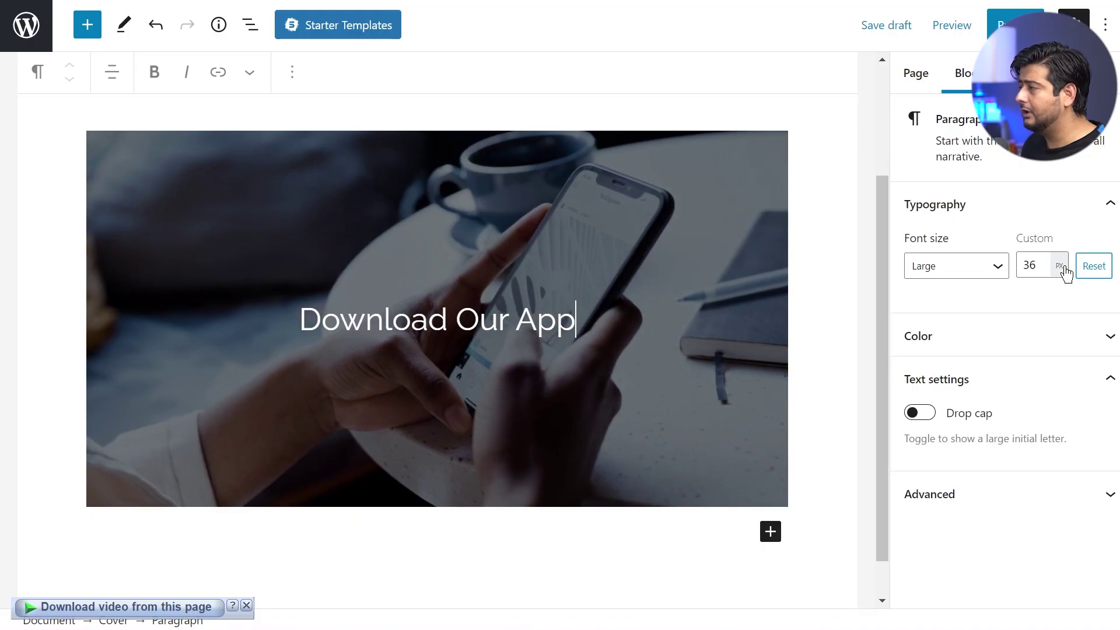
left_click(1012, 334)
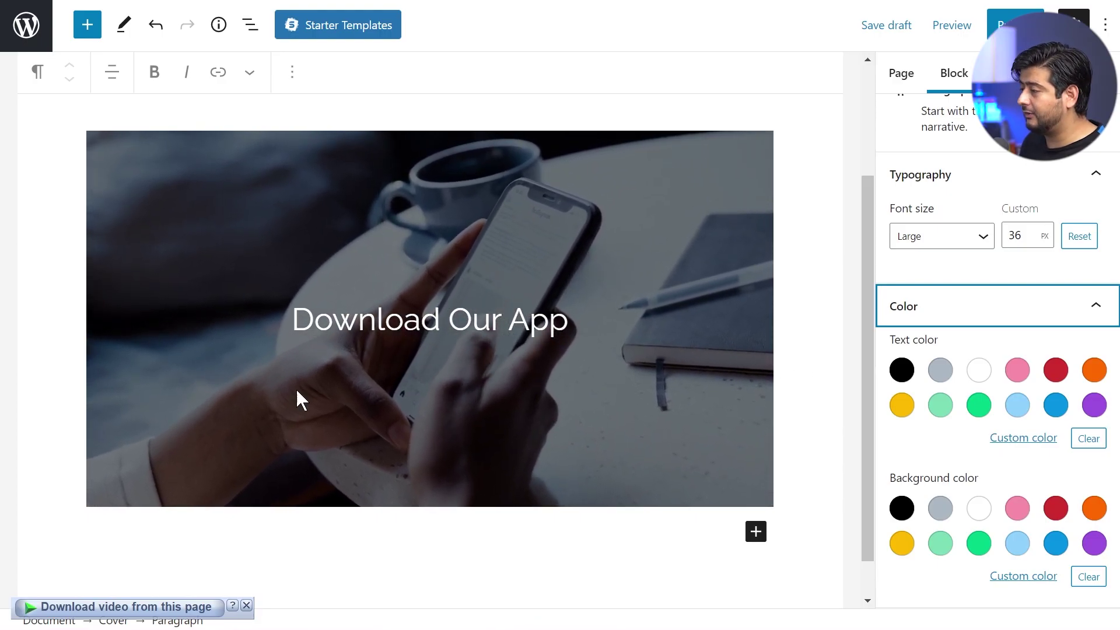
left_click(940, 508)
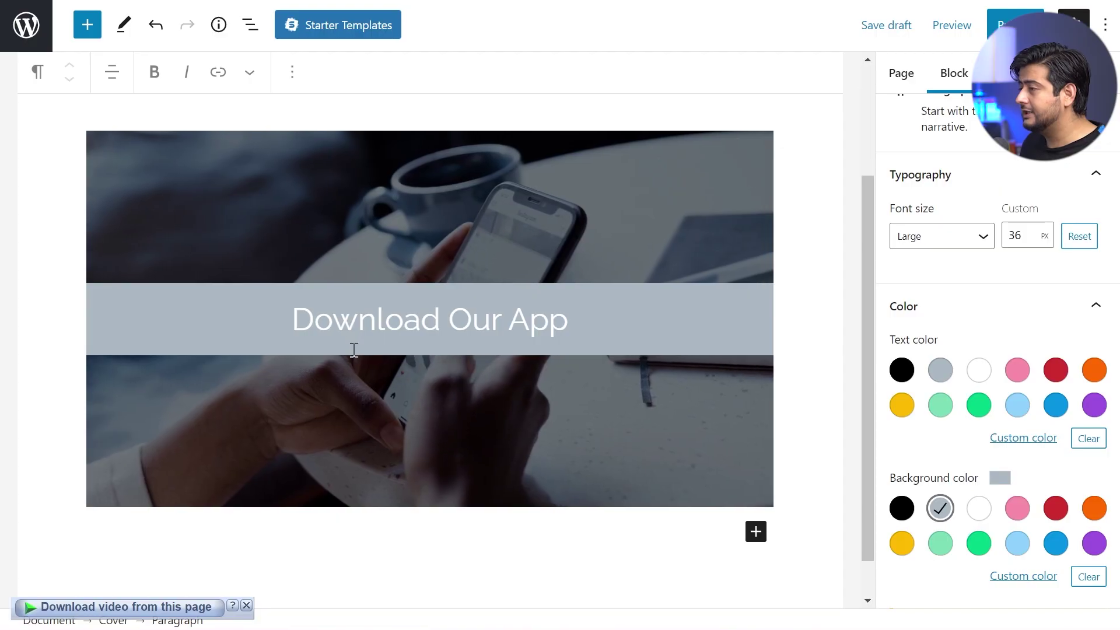
left_click(1087, 577)
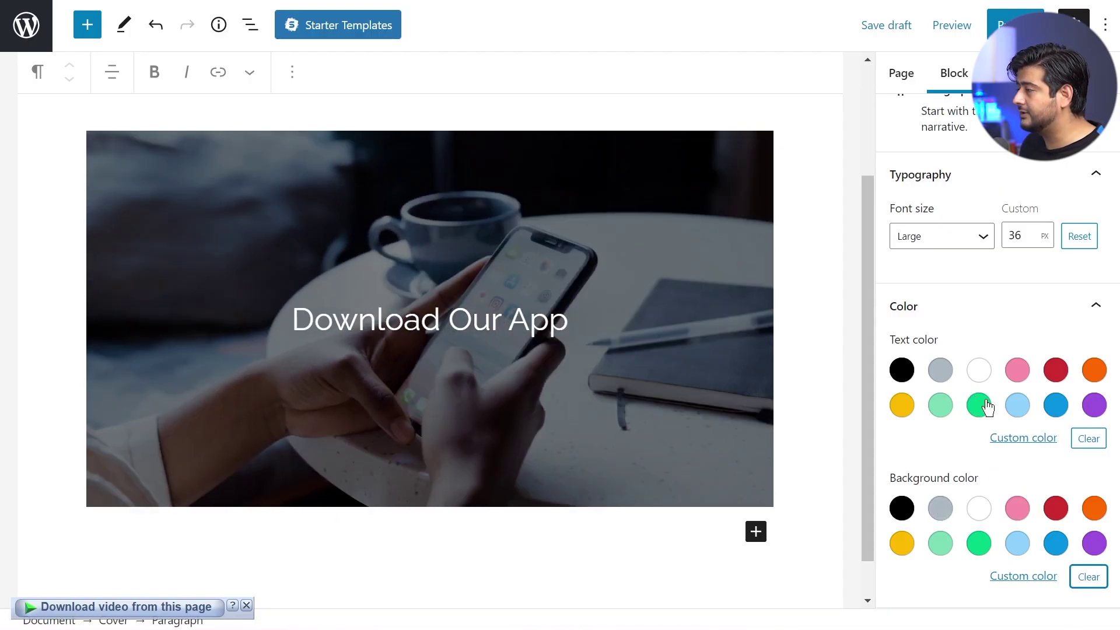
Try blue heading text, then reset the text colour back to white
left_click(1055, 407)
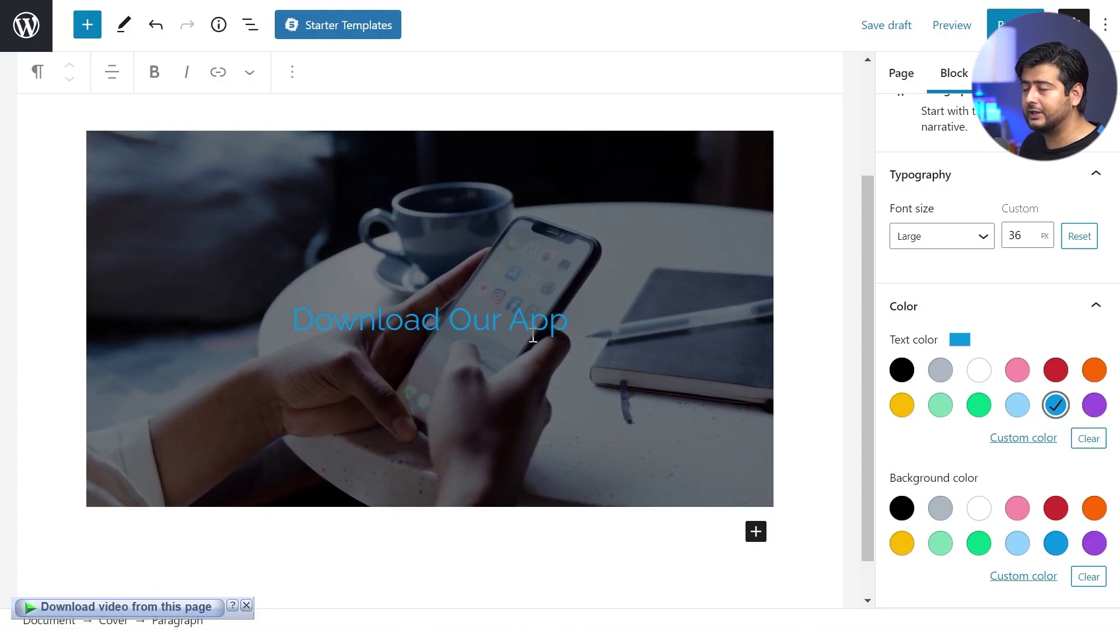
left_click(1085, 445)
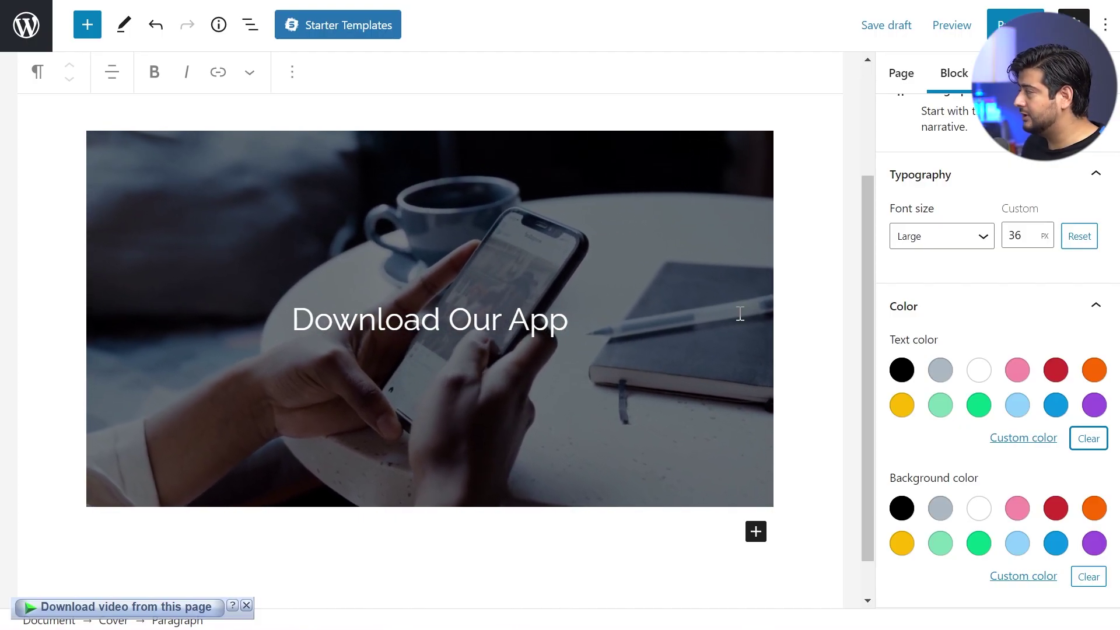
scroll(799, 309, "down", 1)
scroll(806, 310, "up", 3)
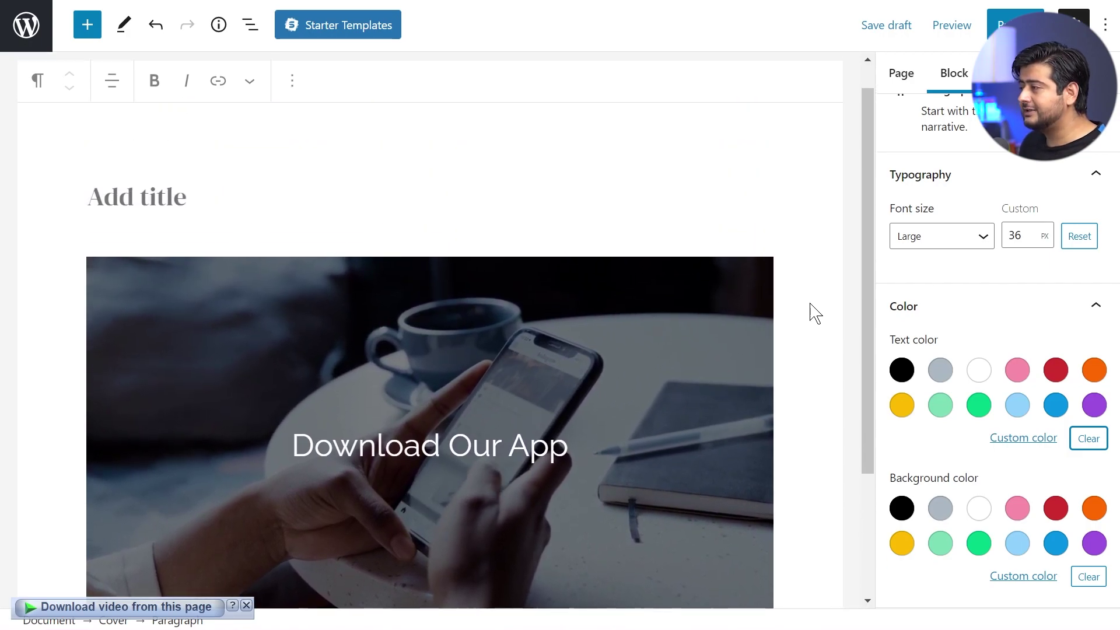
scroll(849, 319, "down", 3)
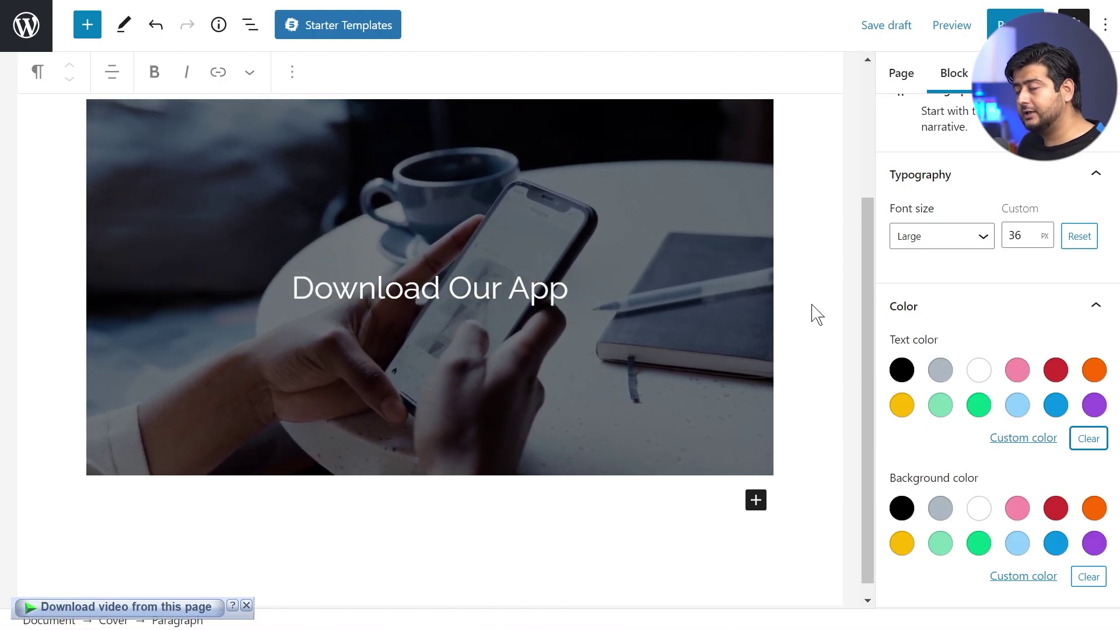
scroll(816, 313, "up", 3)
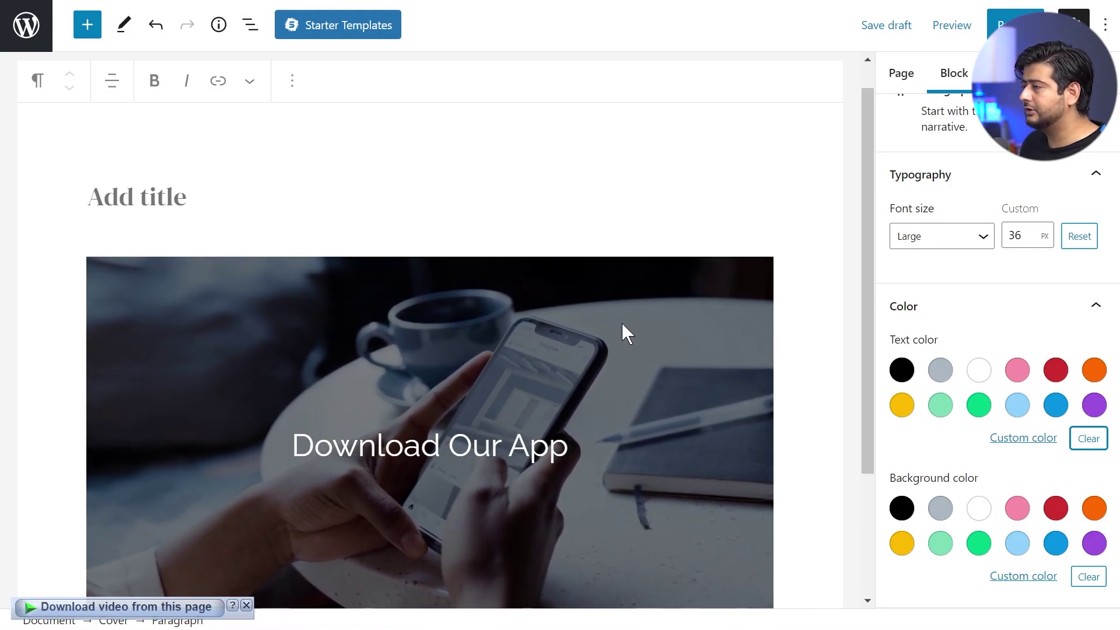
Select the cover and move its video focal point to 64% left, 35% top
left_click(585, 327)
scroll(940, 217, "up", 1)
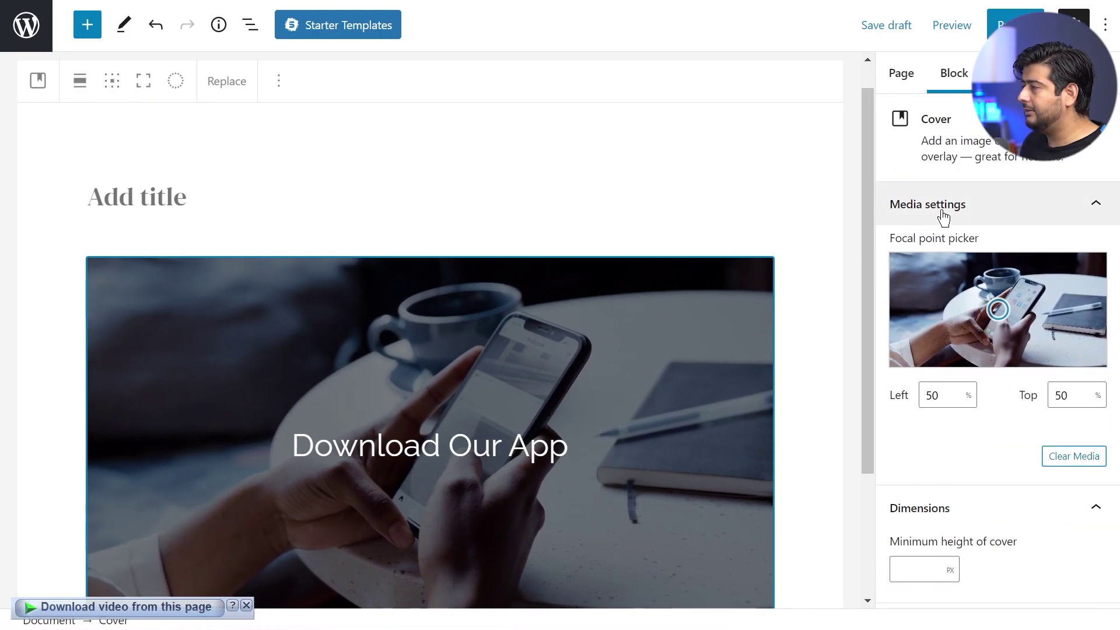
scroll(838, 280, "down", 3)
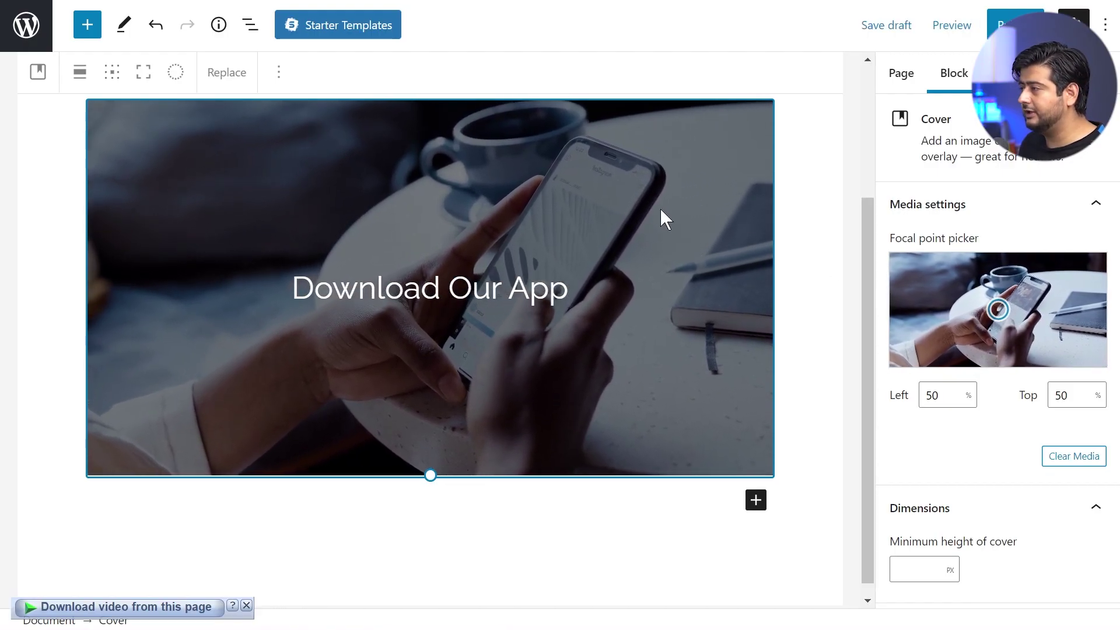
left_click_drag(1000, 310, 1028, 293)
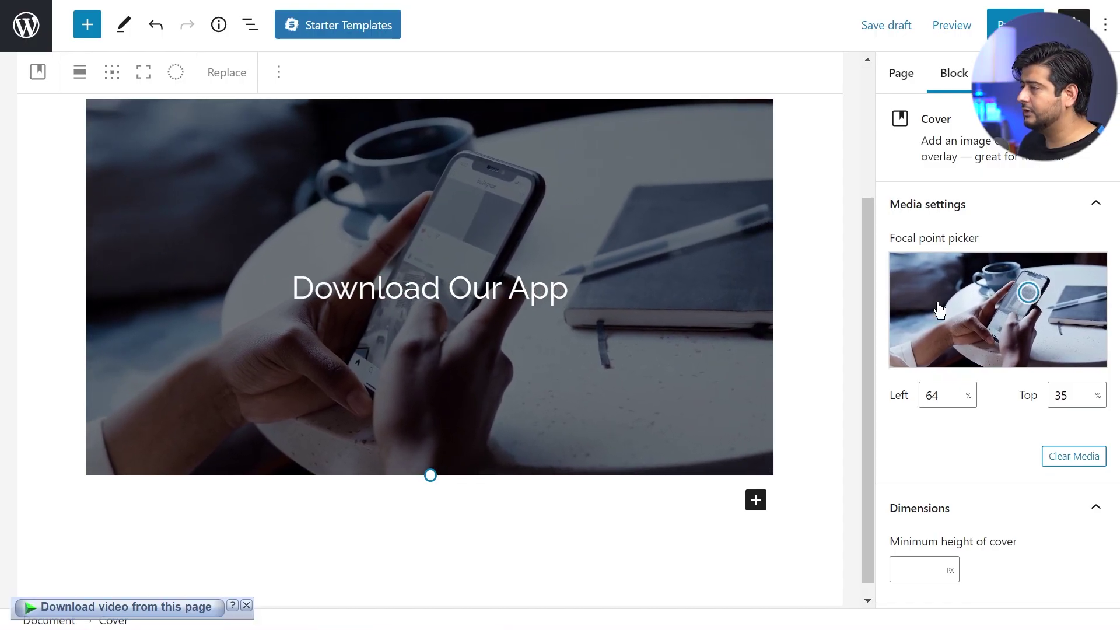
scroll(1070, 305, "down", 5)
scroll(1070, 305, "down", 1)
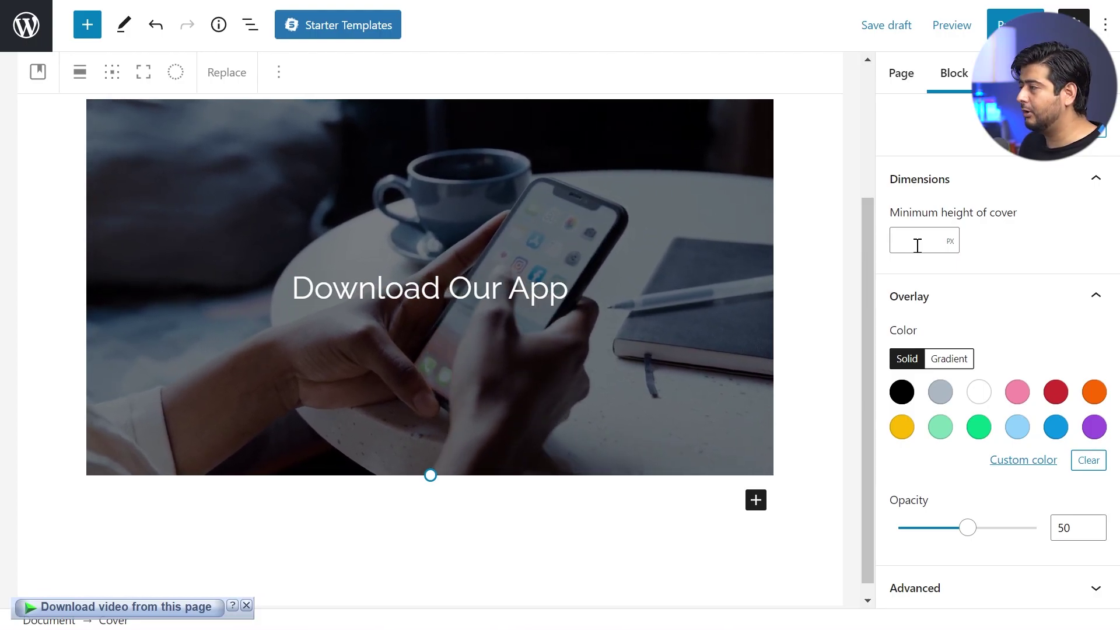
Set the cover's minimum height to 400, then drag its bottom edge down to about 326 px
left_click(917, 246)
type("2")
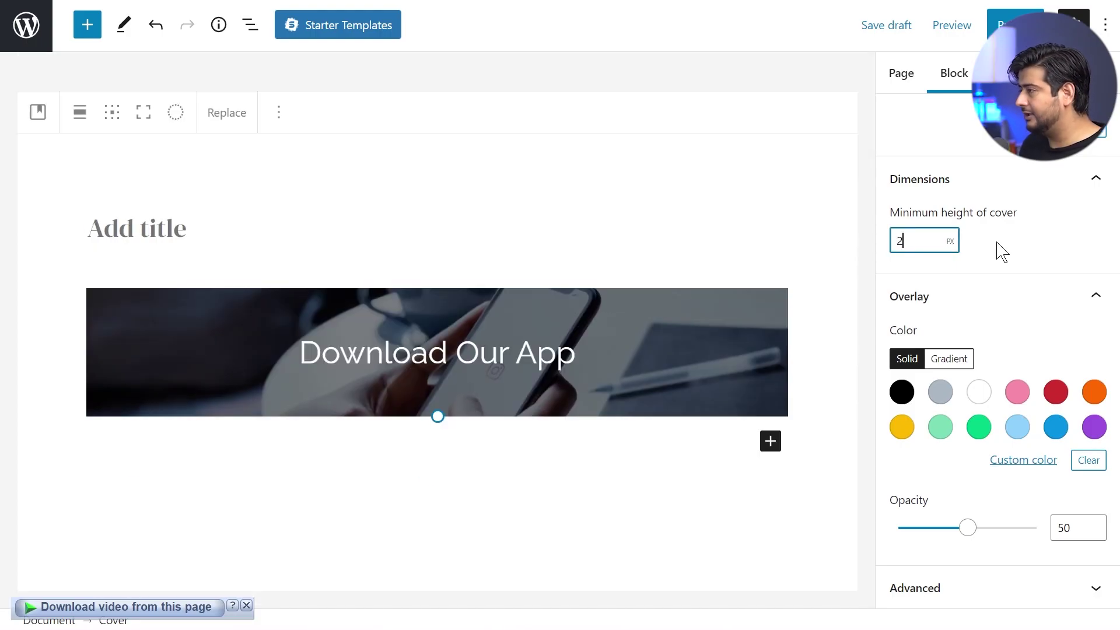
type("00")
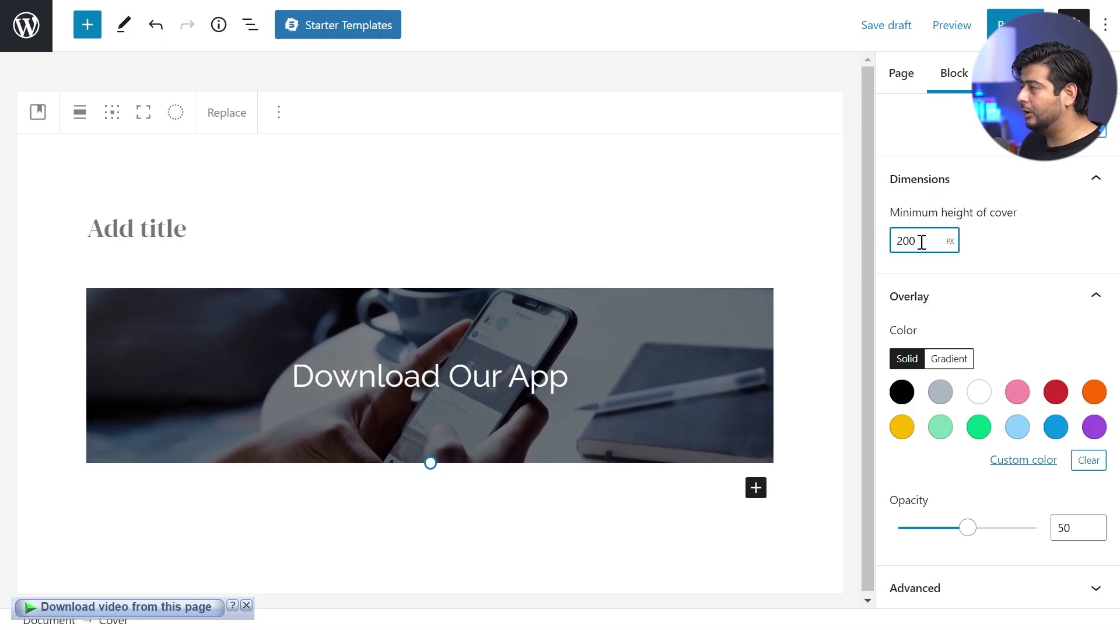
type("400")
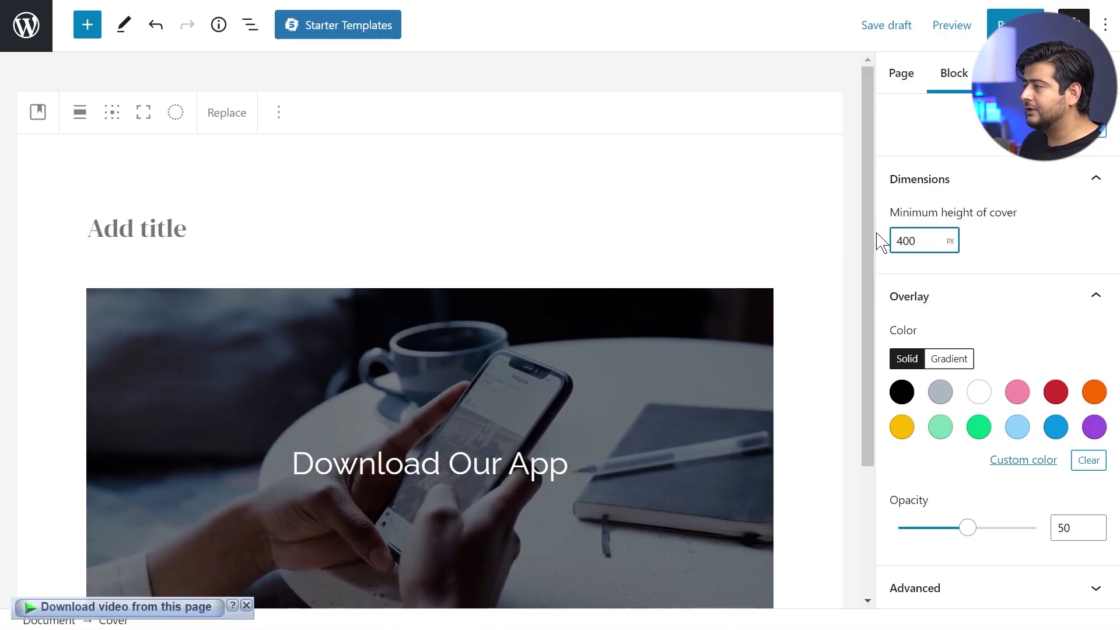
scroll(797, 258, "down", 3)
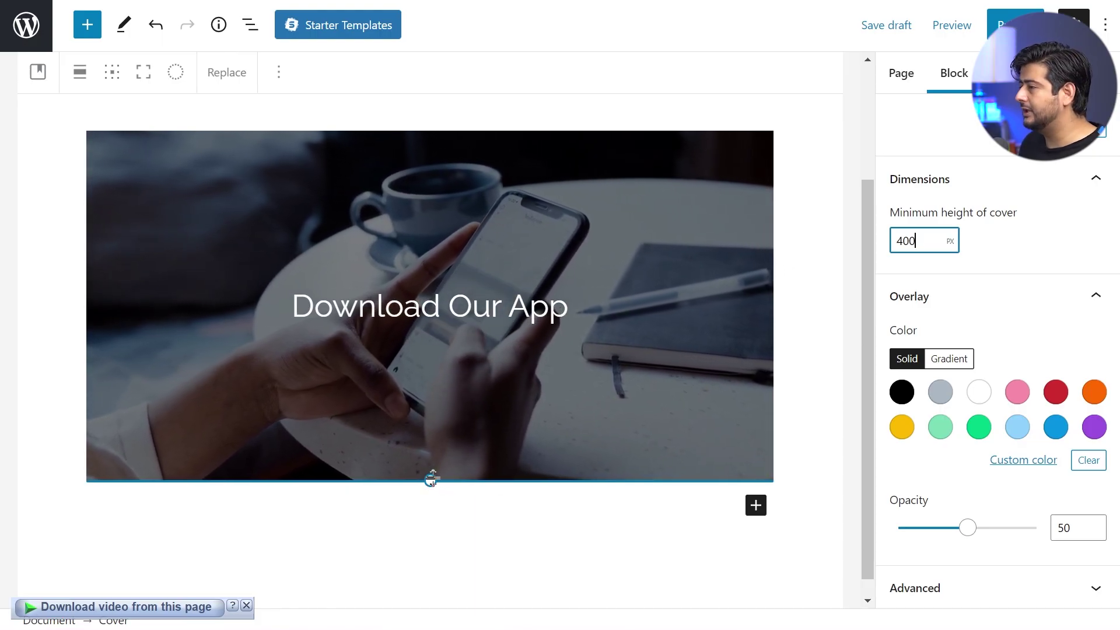
left_click_drag(430, 482, 435, 412)
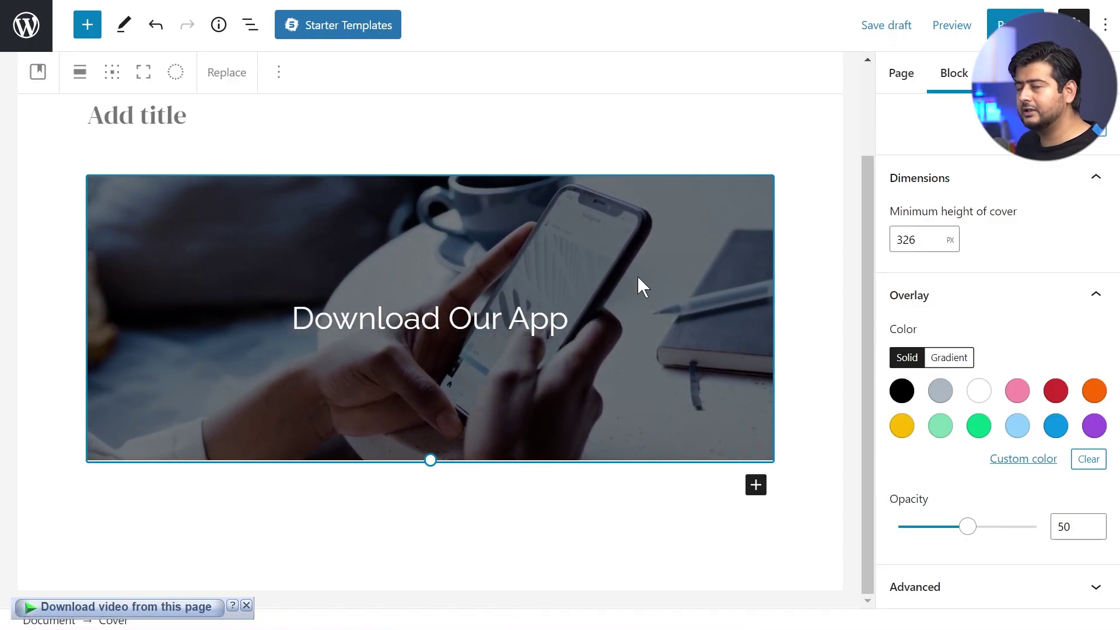
Give the cover a black overlay at 90% opacity
left_click(904, 394)
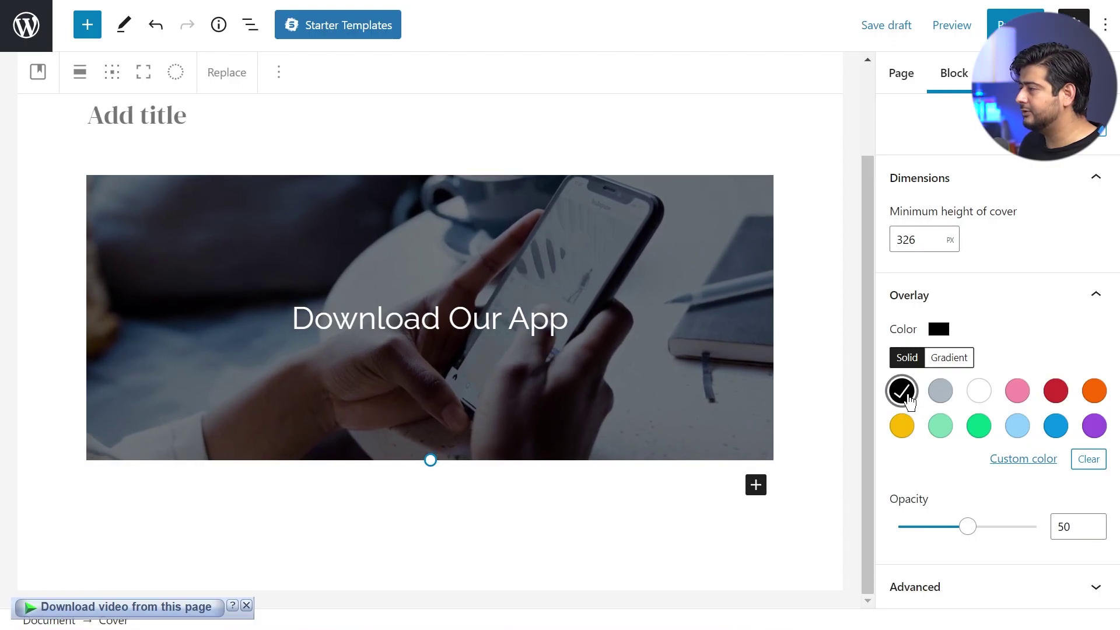
left_click_drag(967, 527, 1020, 533)
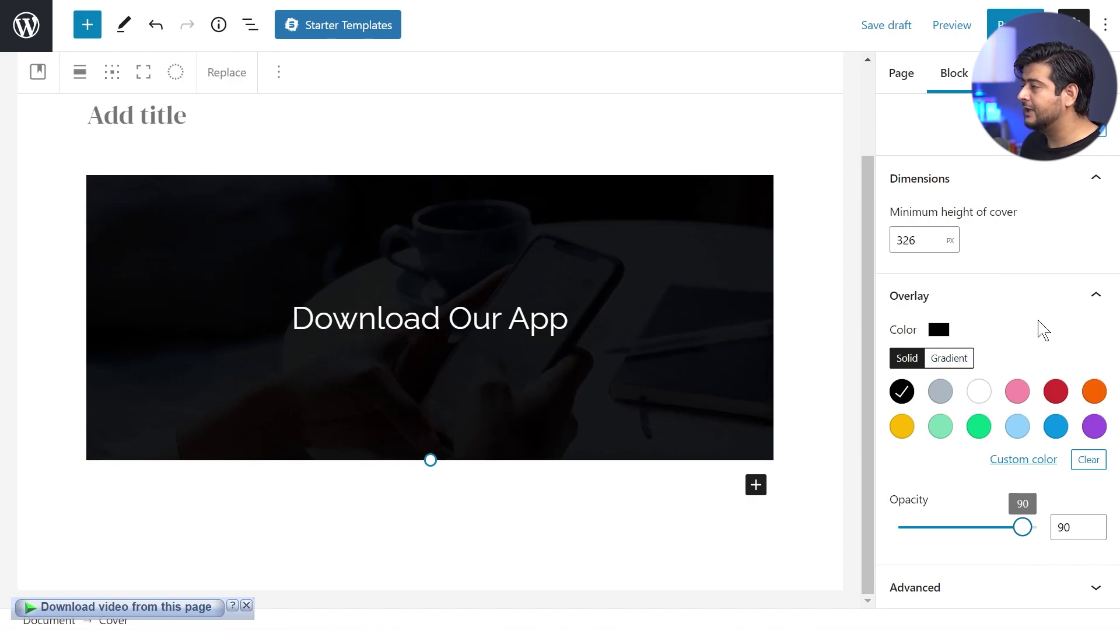
scroll(997, 350, "up", 1)
scroll(1111, 303, "up", 1)
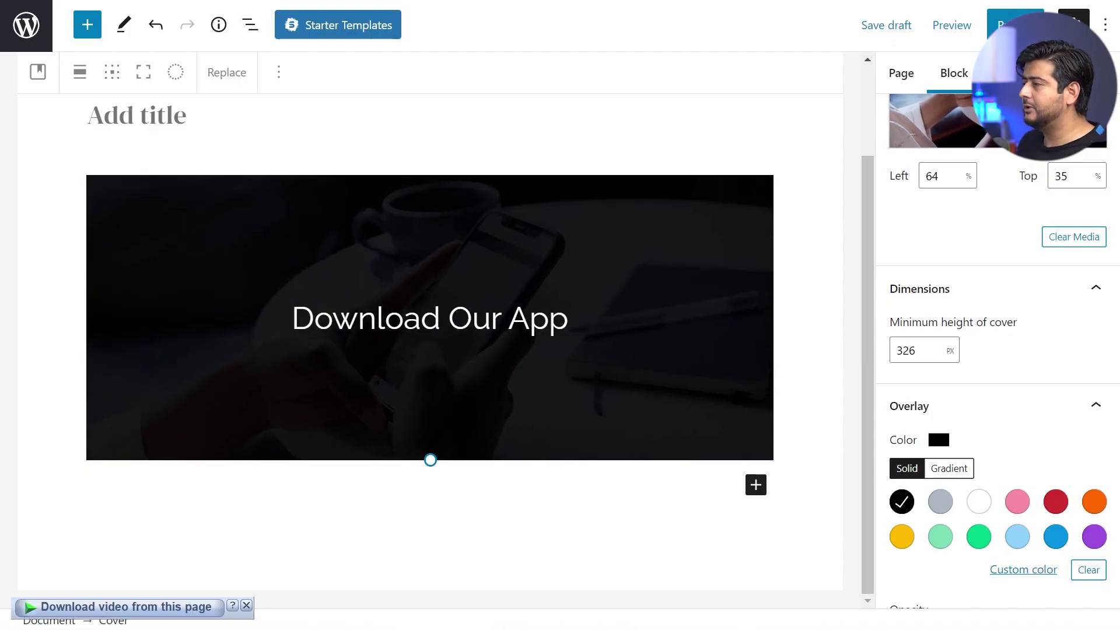
scroll(1114, 340, "up", 3)
scroll(997, 350, "up", 1)
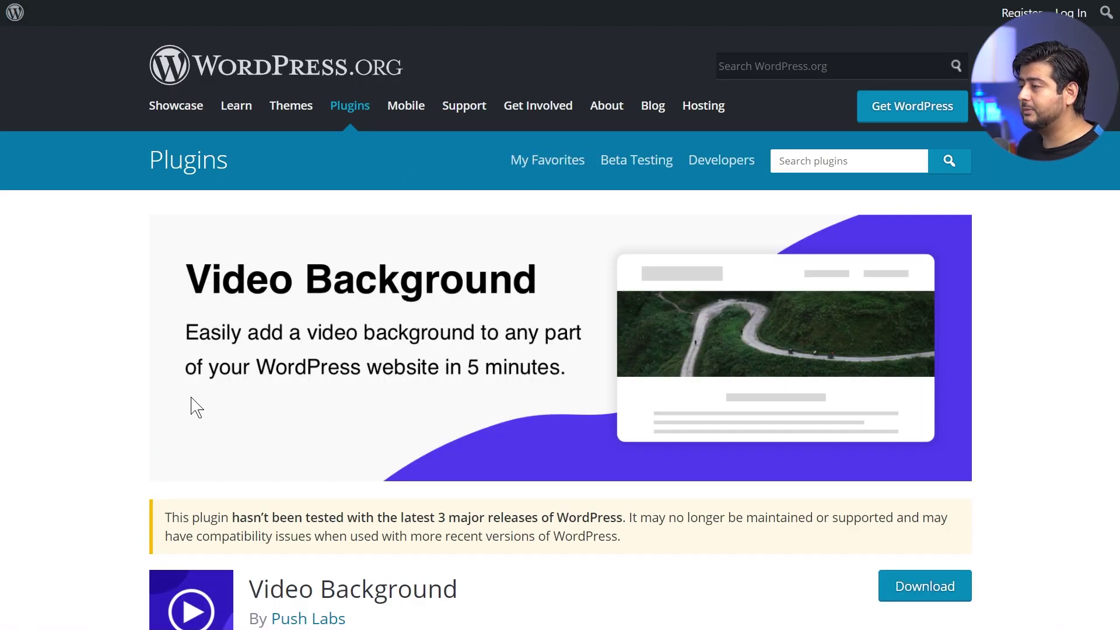
Scroll through the Video Background and AWB plugin page descriptions
scroll(315, 402, "down", 3)
scroll(492, 374, "down", 6)
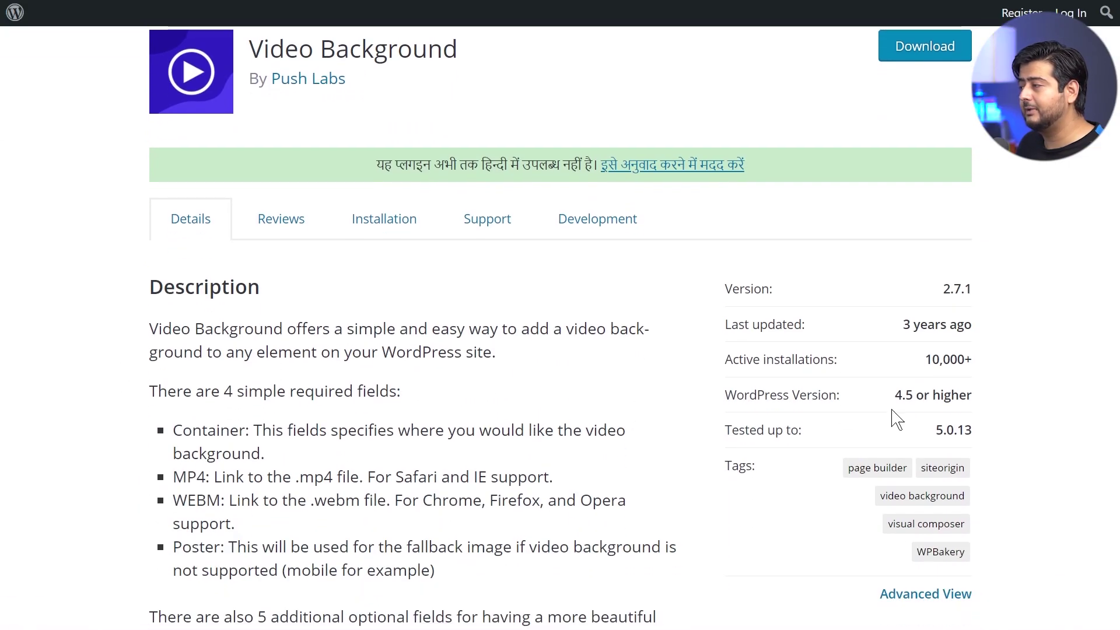
scroll(733, 257, "up", 9)
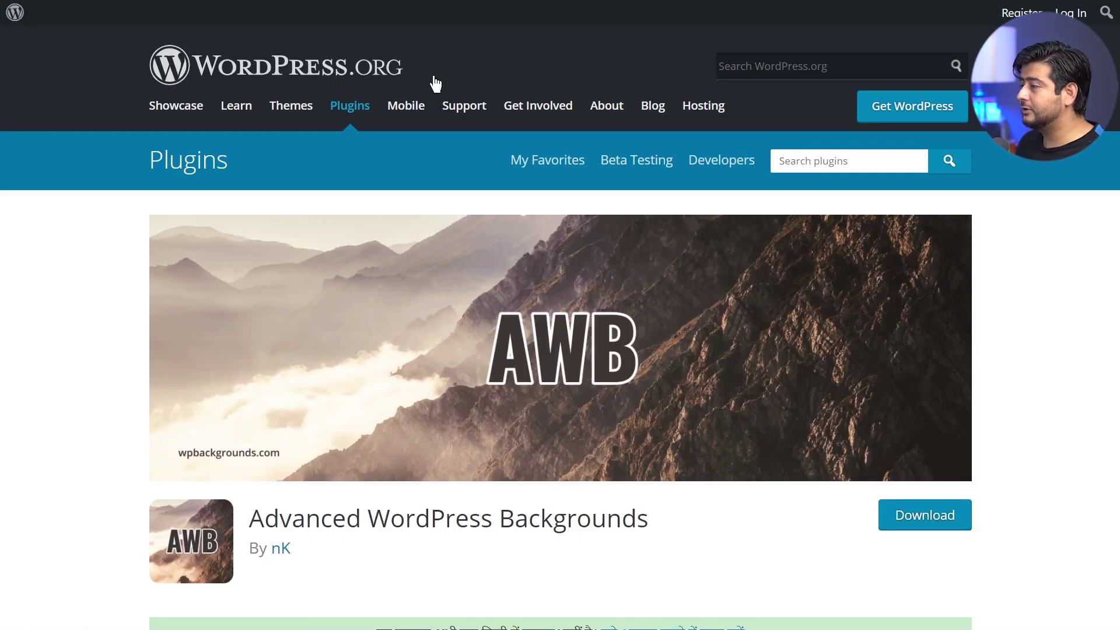
scroll(674, 336, "down", 4)
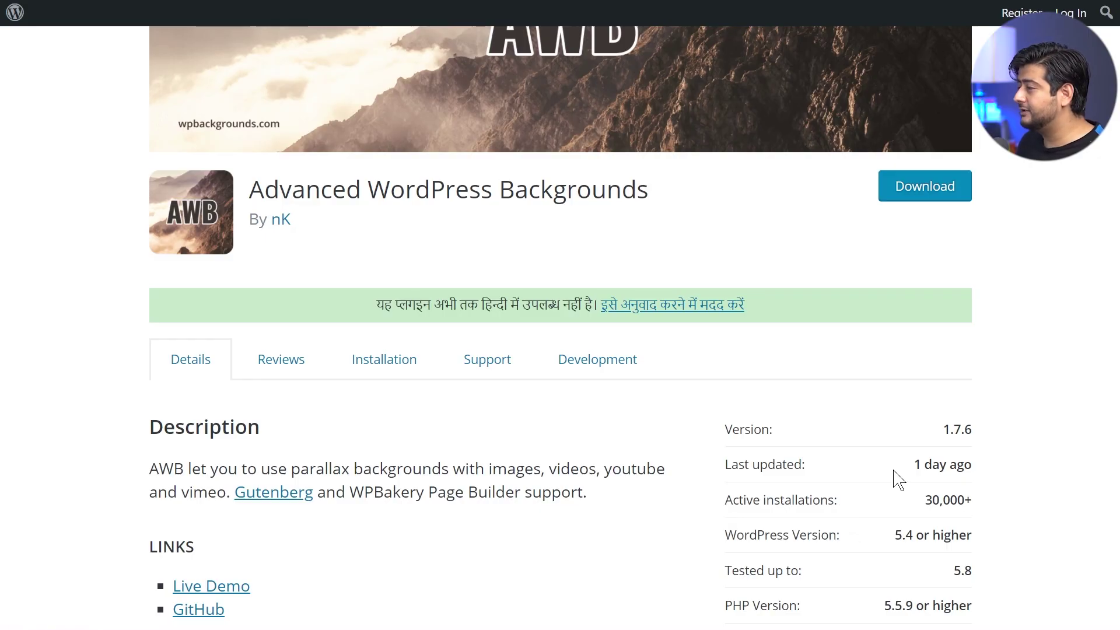
scroll(788, 445, "up", 5)
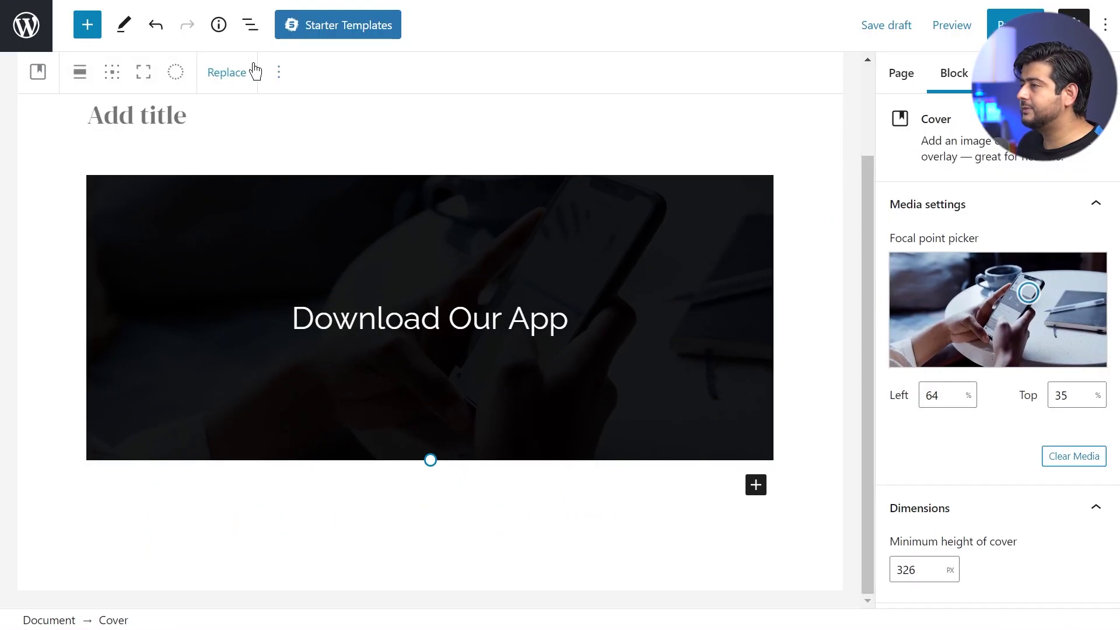
Delete the Cover block from List View and insert a Background (AWB) block with /aw
left_click(250, 29)
left_click(138, 153)
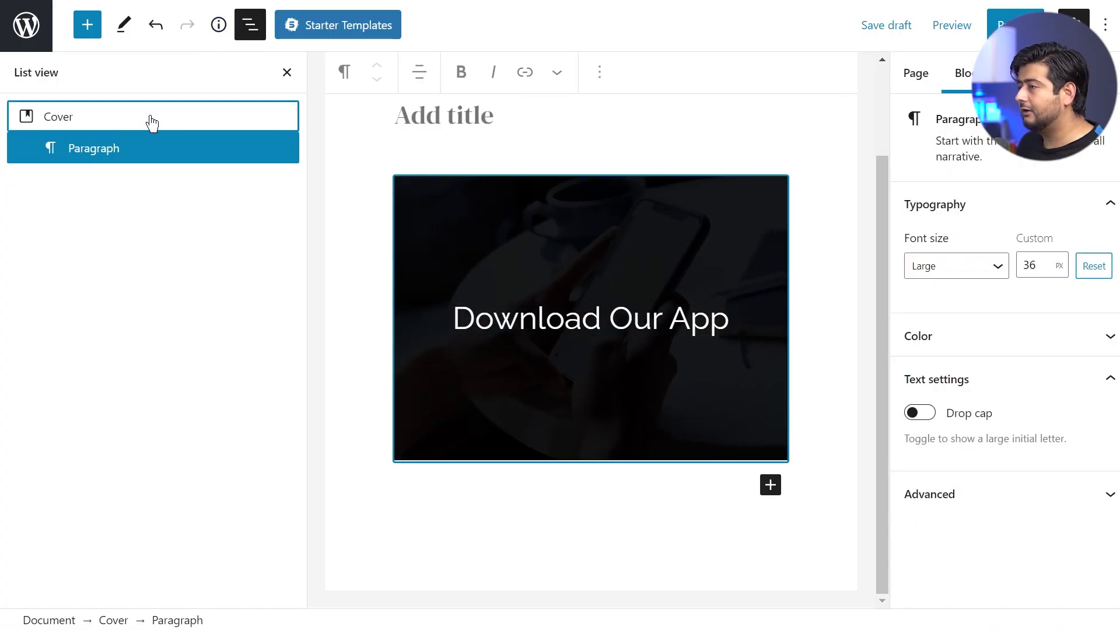
left_click(151, 119)
key("Delete")
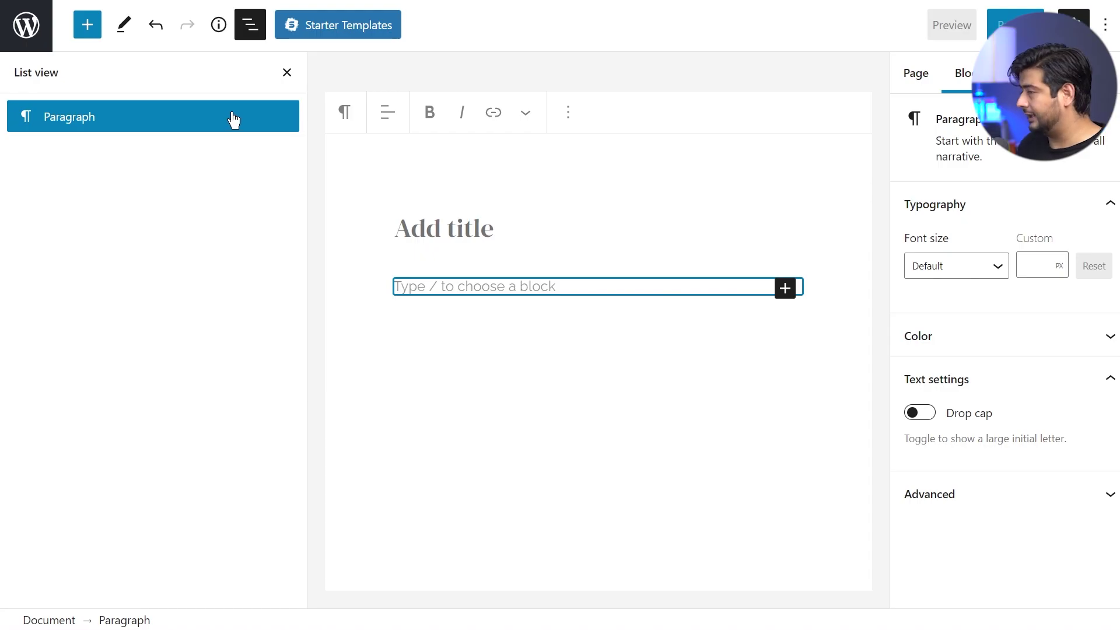
left_click(287, 74)
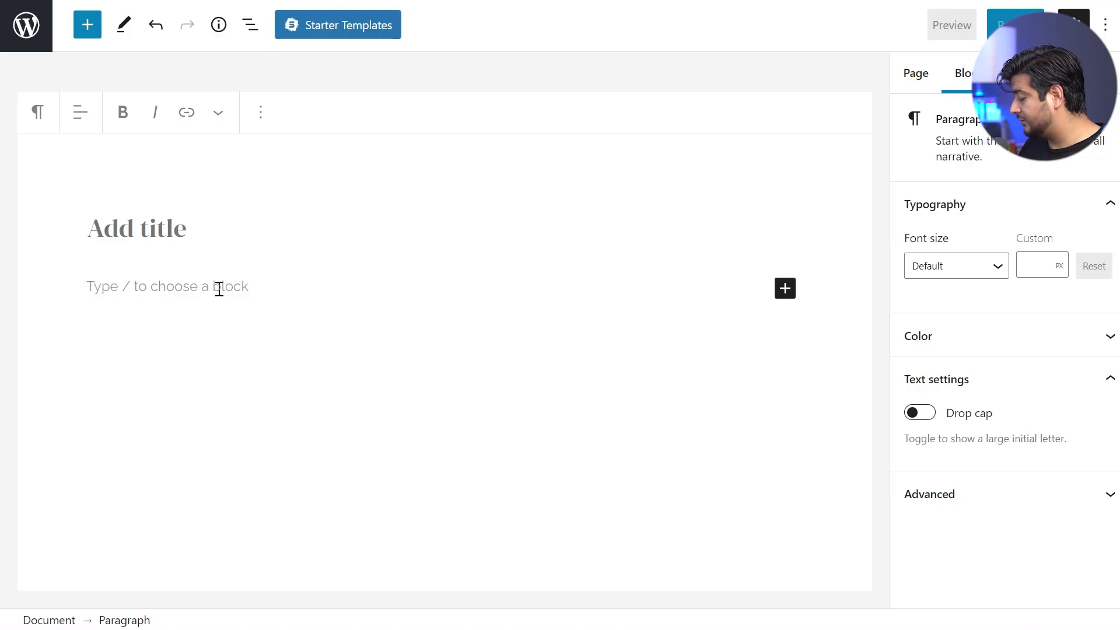
type("/aw")
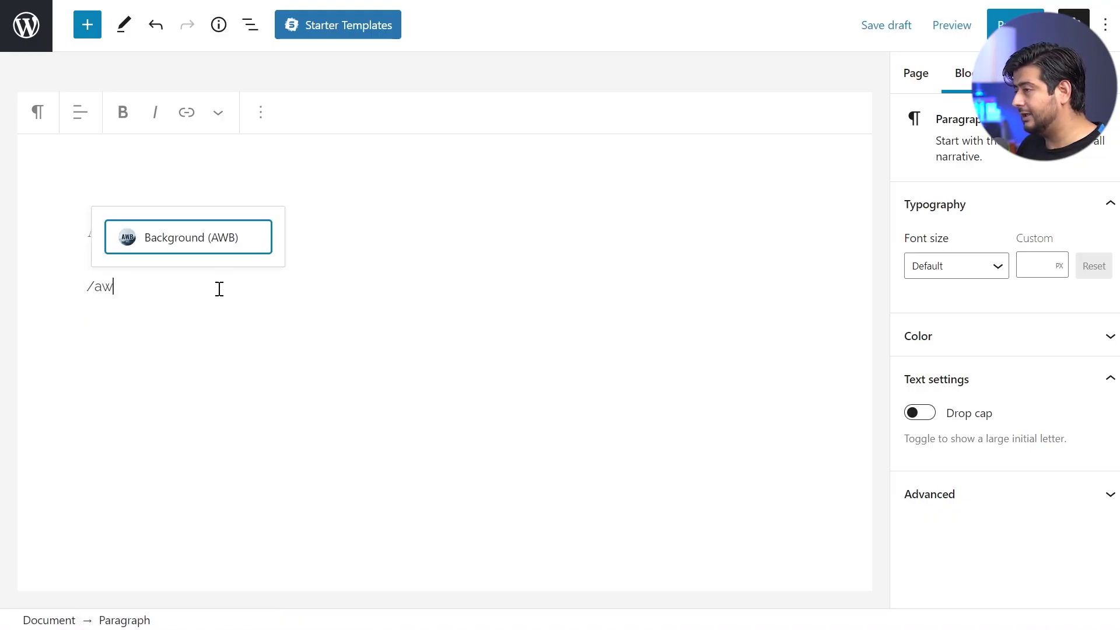
left_click(187, 252)
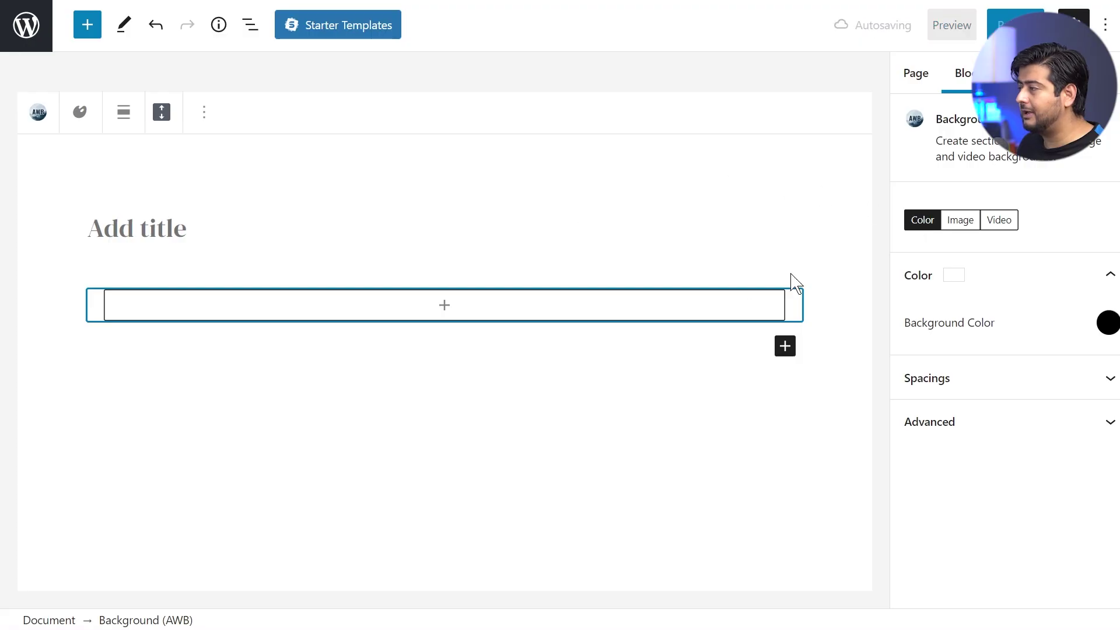
Switch the AWB background type to Video and paste the YouTube link as the Video URL
left_click(1013, 233)
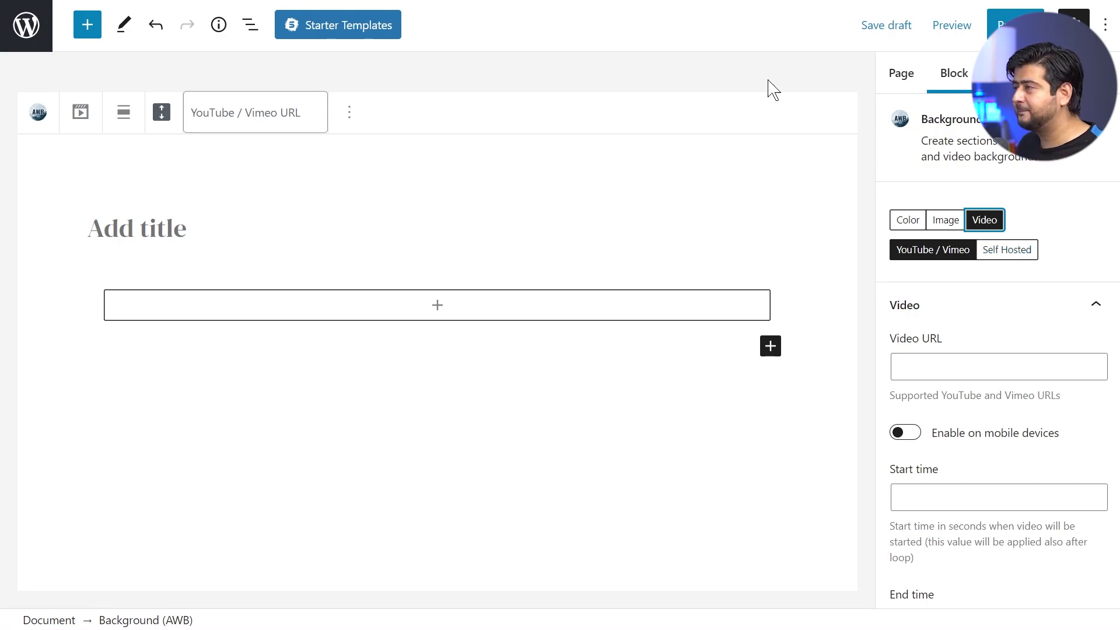
left_click(968, 366)
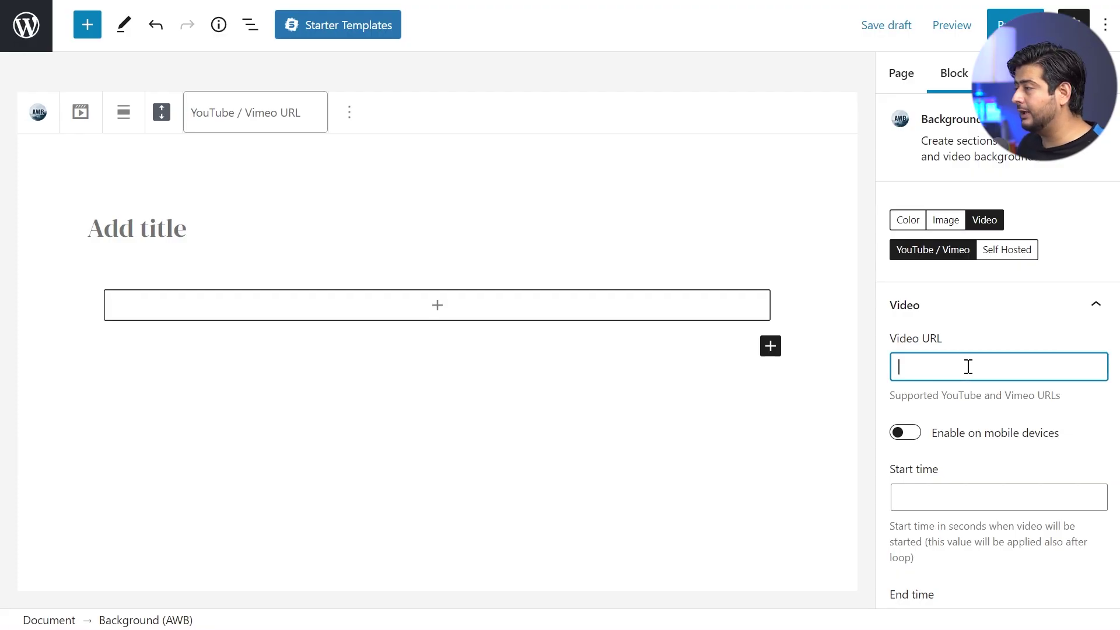
type("https://www.youtube.com/watch?v=1rqAGXR0pPQ")
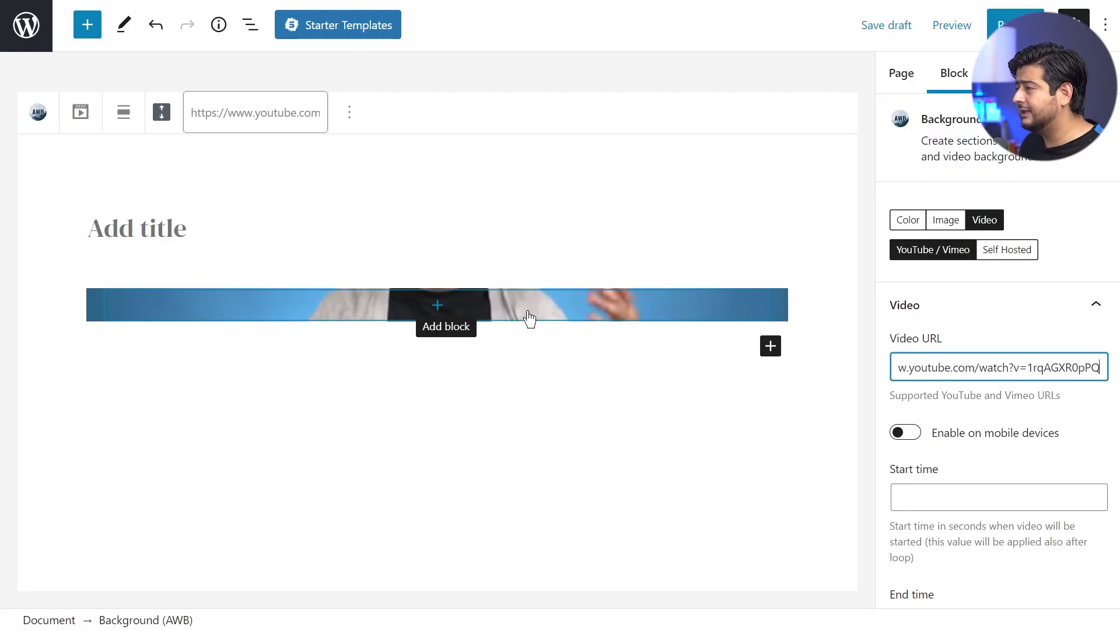
scroll(1003, 327, "down", 6)
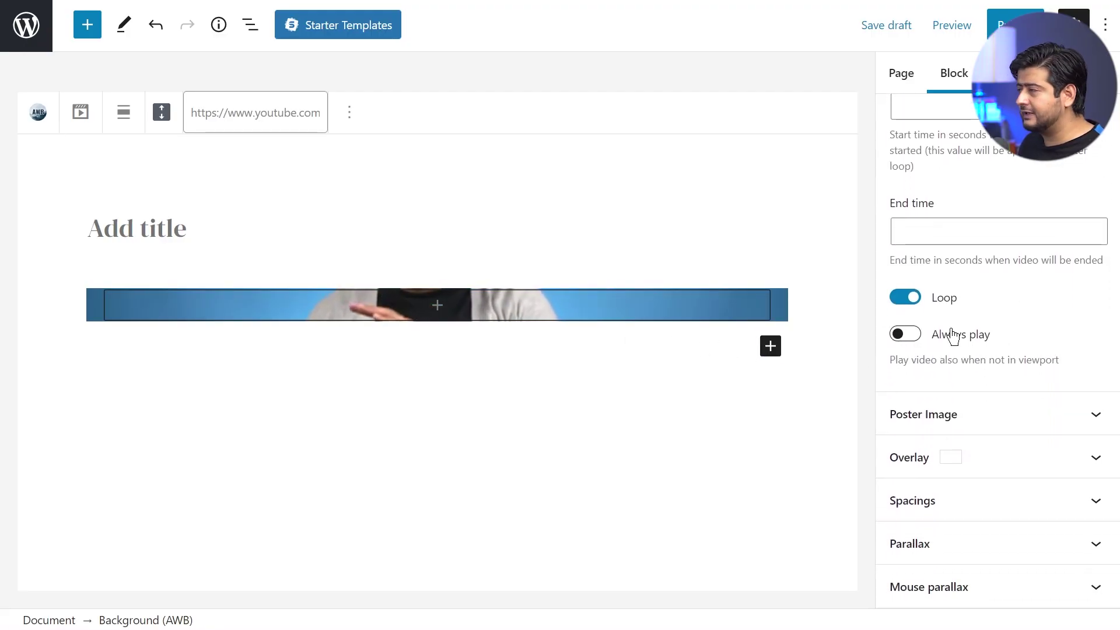
scroll(959, 337, "up", 6)
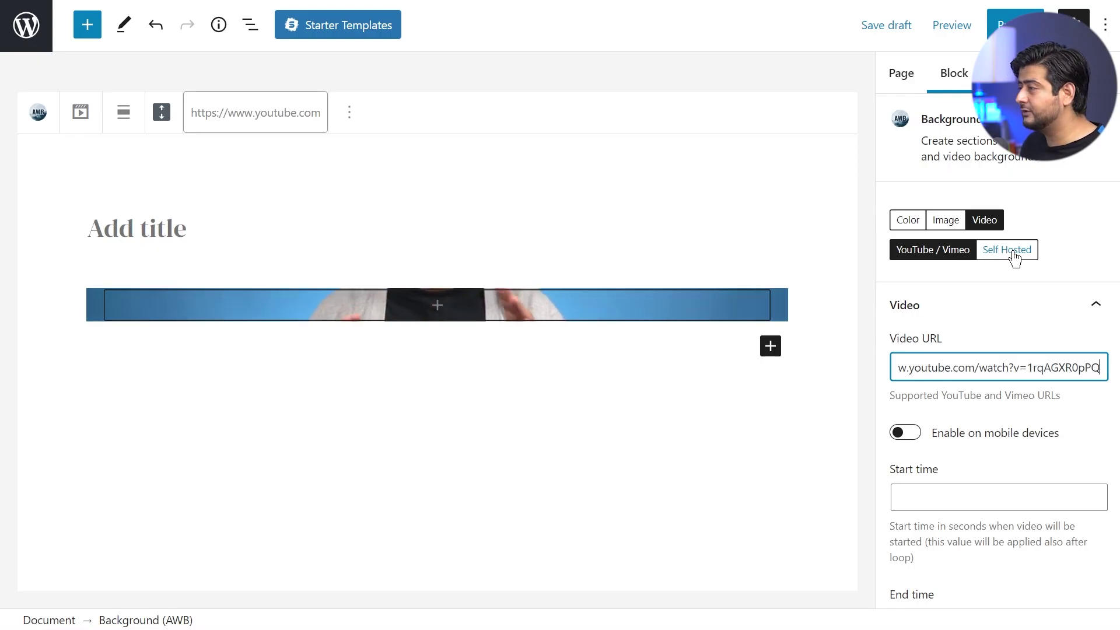
left_click(1014, 257)
Review the self-hosted MP4/OGV/WEBM options, then set the source back to YouTube / Vimeo
scroll(1029, 266, "down", 3)
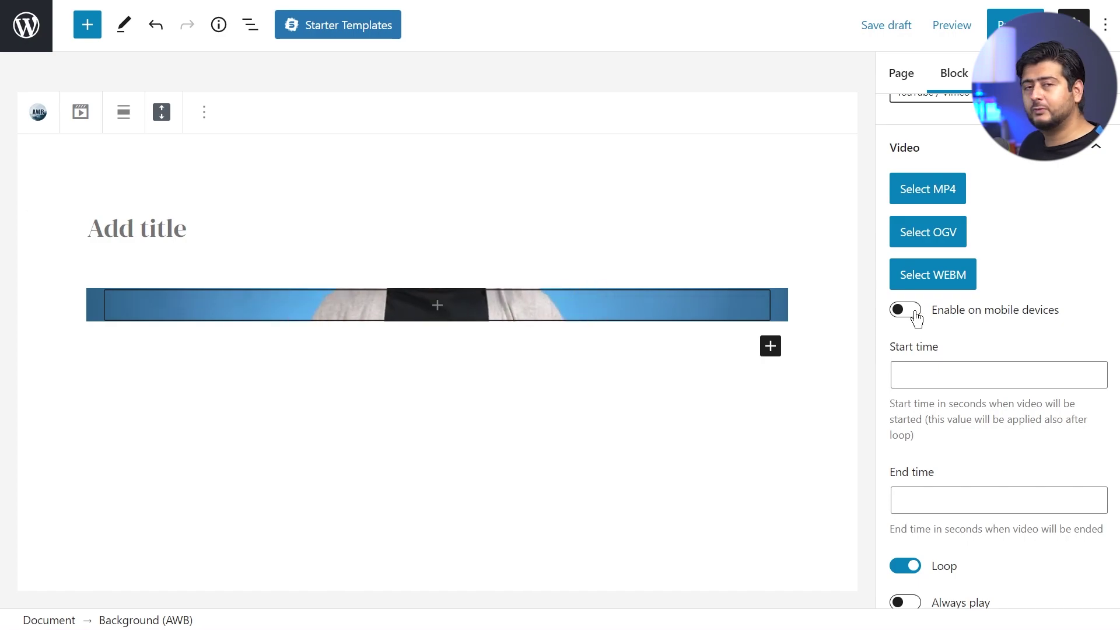
scroll(997, 290, "up", 3)
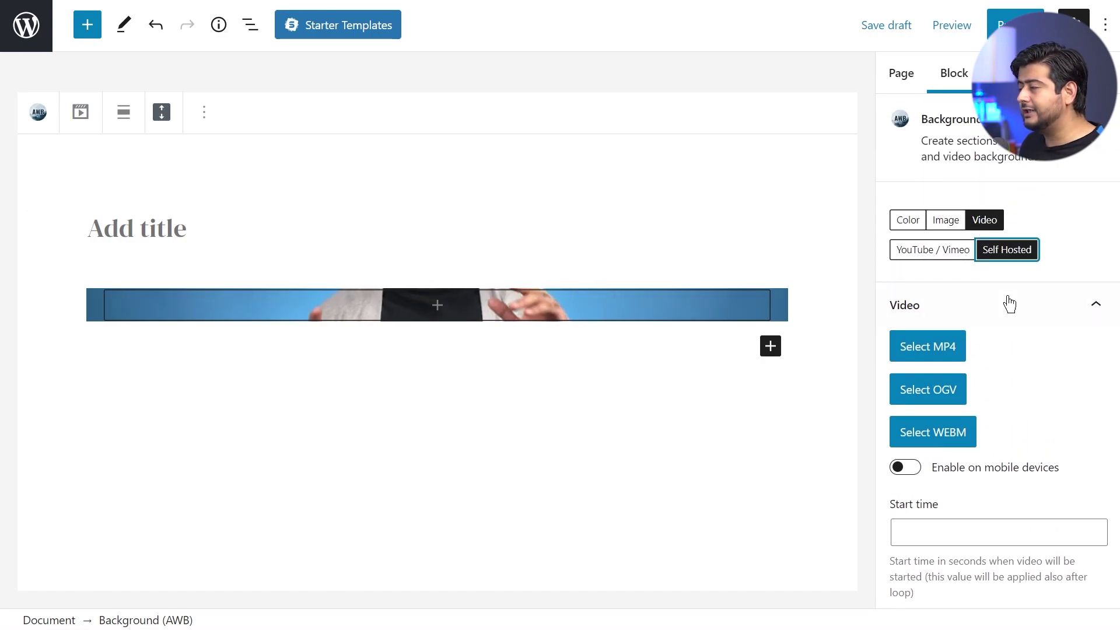
left_click(943, 260)
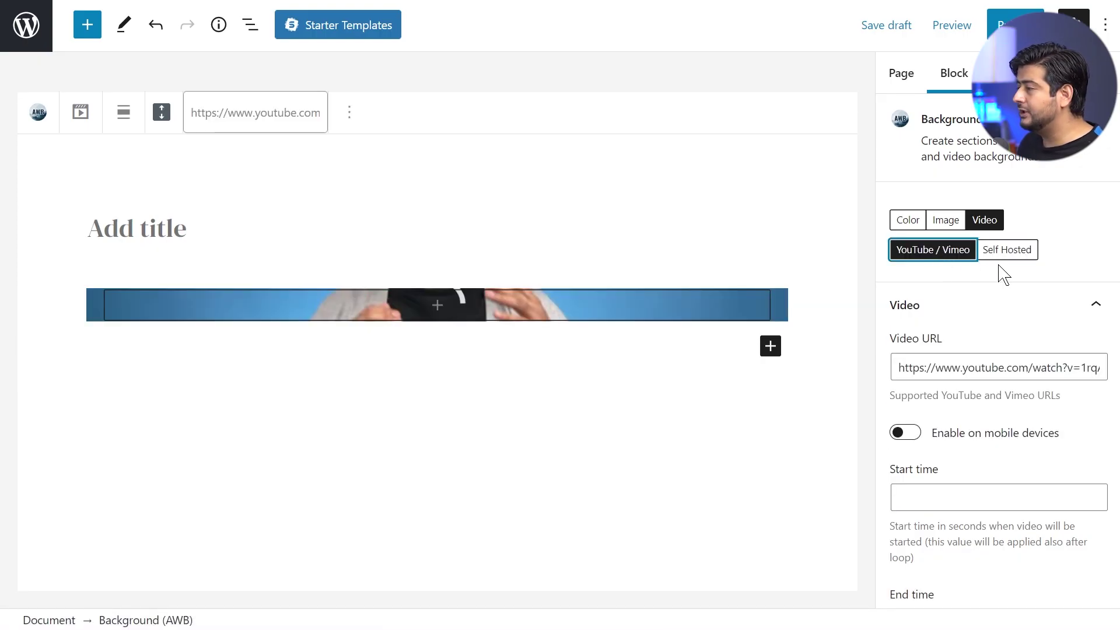
scroll(992, 319, "down", 3)
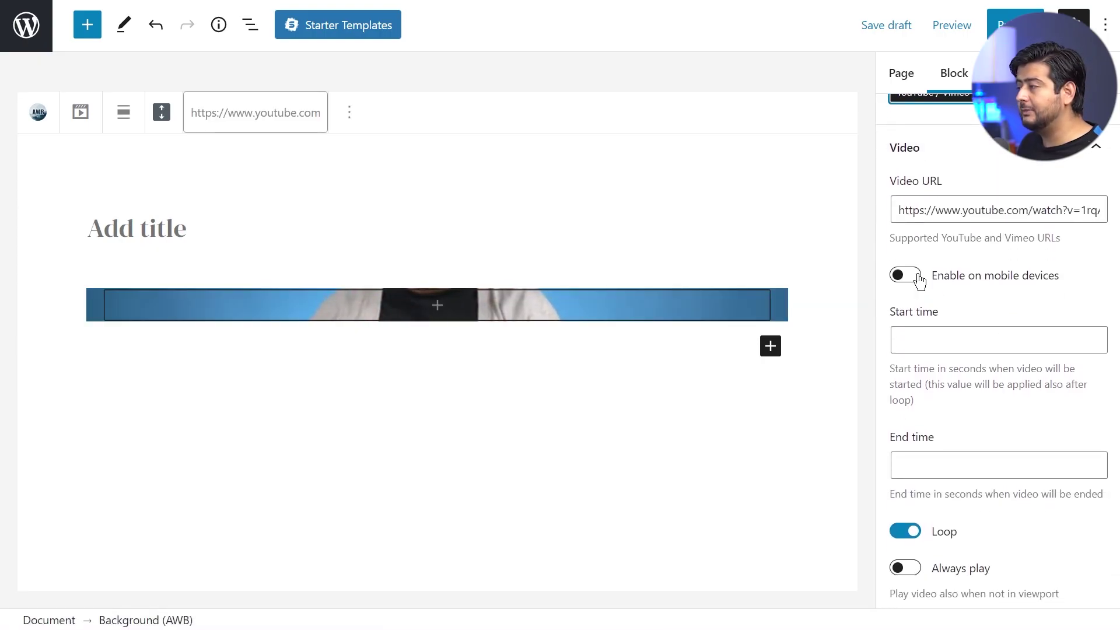
Toggle Always play on and back off, then expand the Poster Image settings
scroll(963, 283, "down", 3)
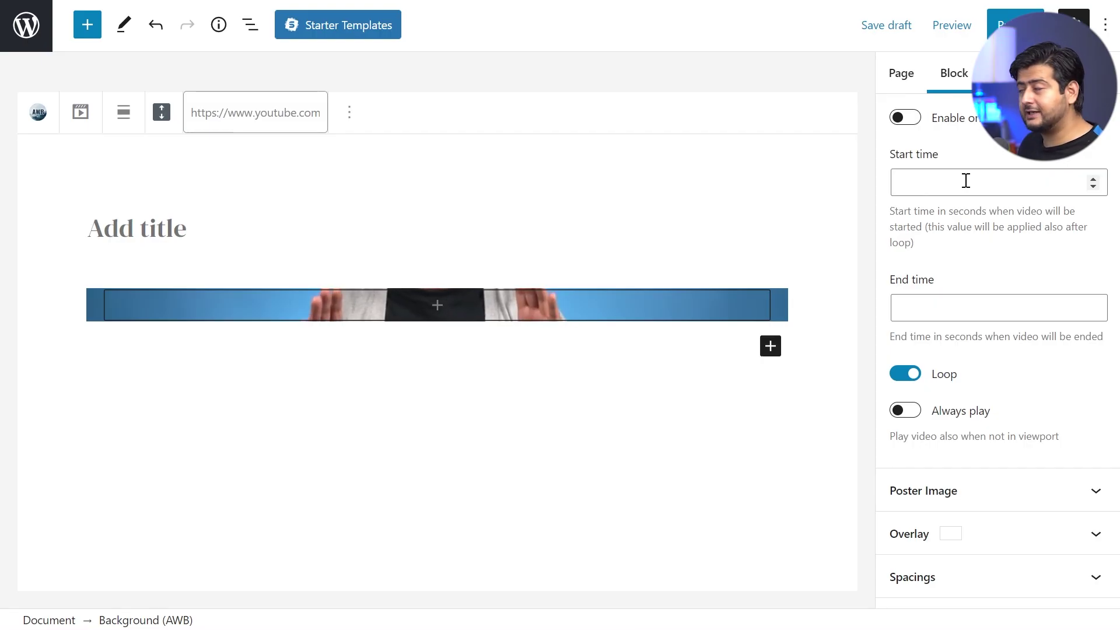
scroll(971, 193, "down", 2)
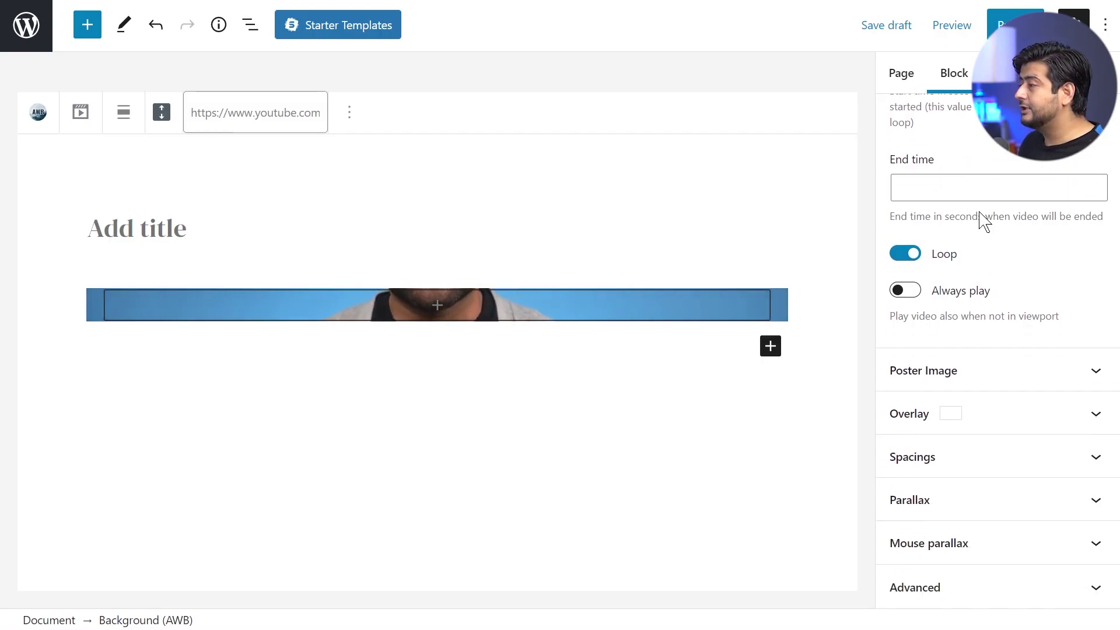
left_click(905, 291)
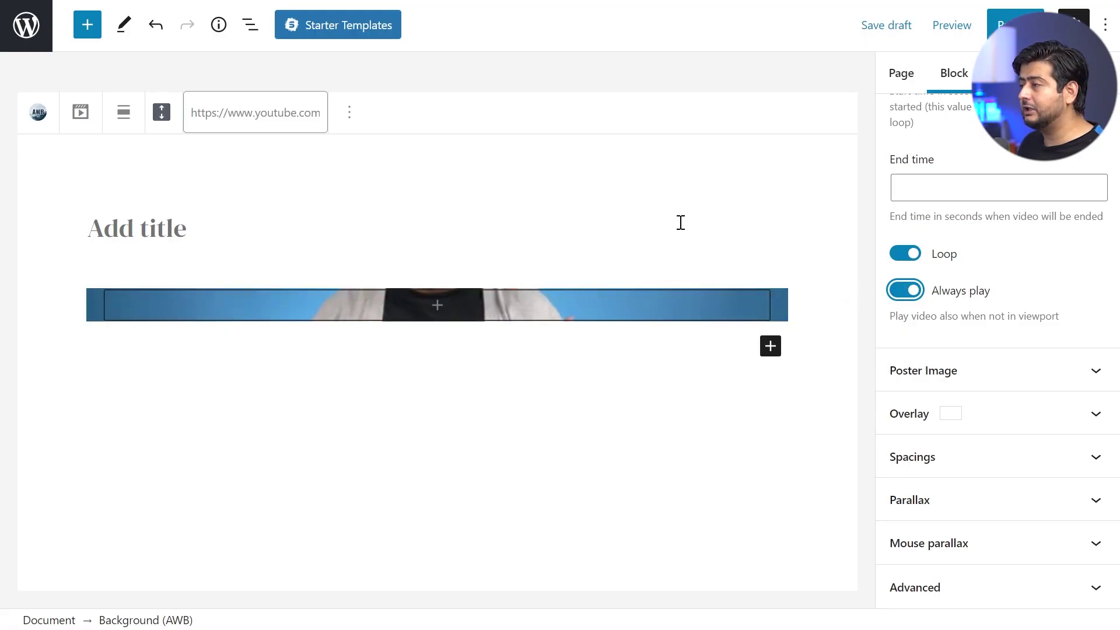
left_click(905, 291)
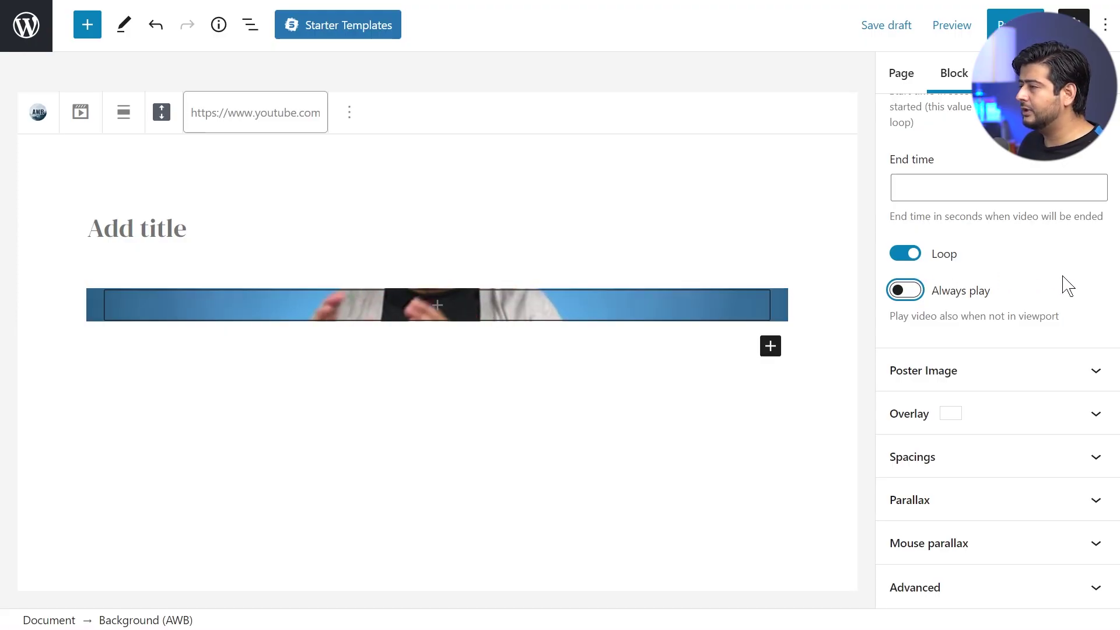
left_click(1064, 382)
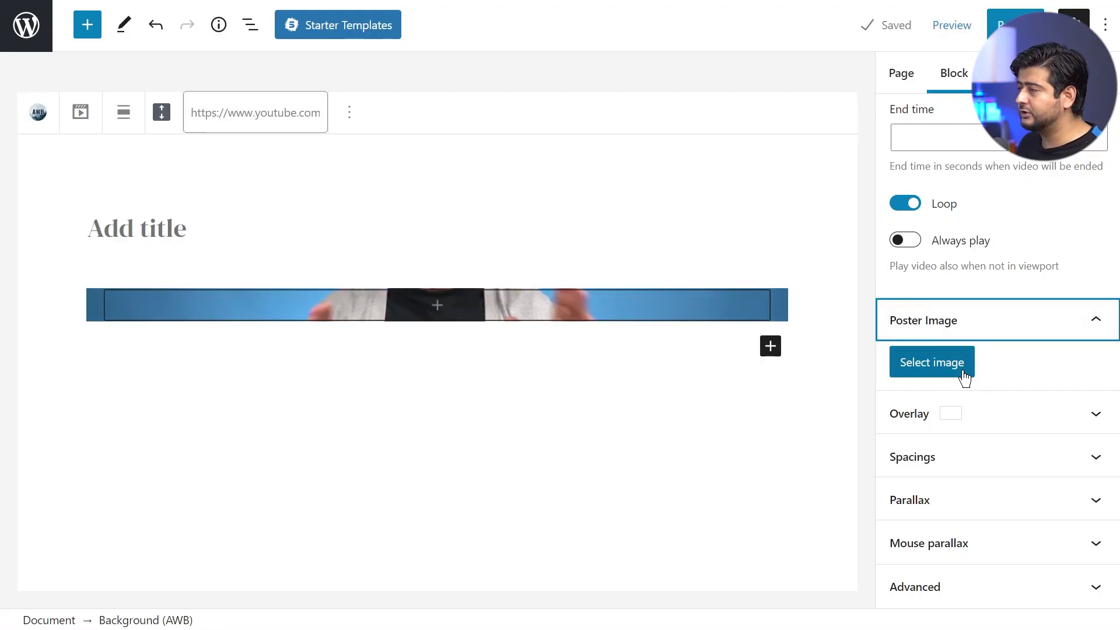
left_click(1003, 421)
scroll(1018, 386, "down", 1)
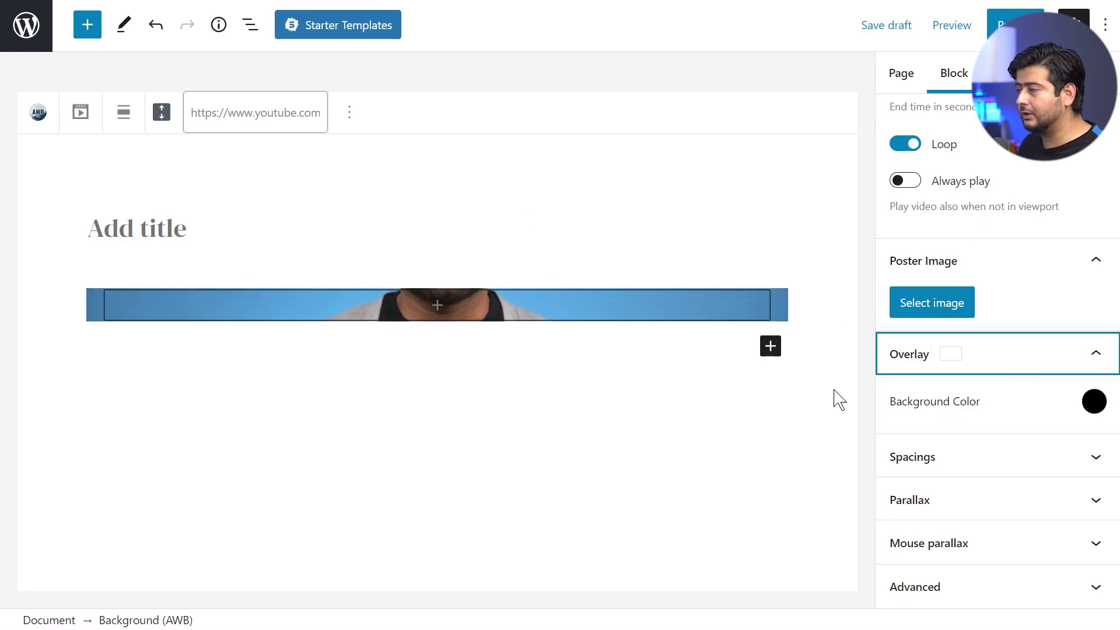
left_click(1068, 459)
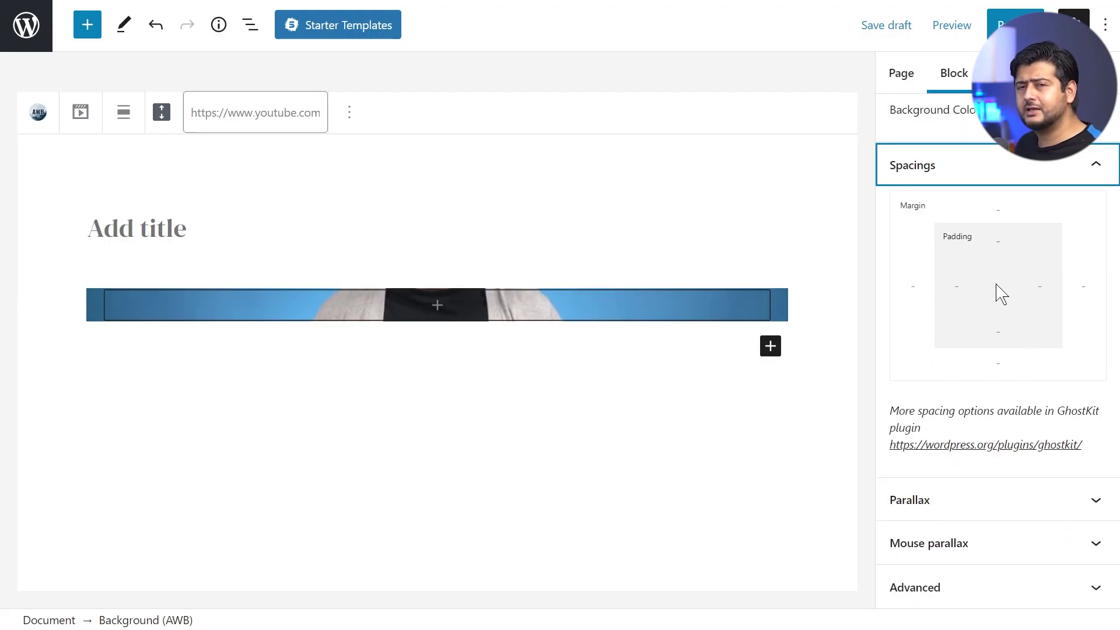
left_click(1000, 238)
left_click(1001, 210)
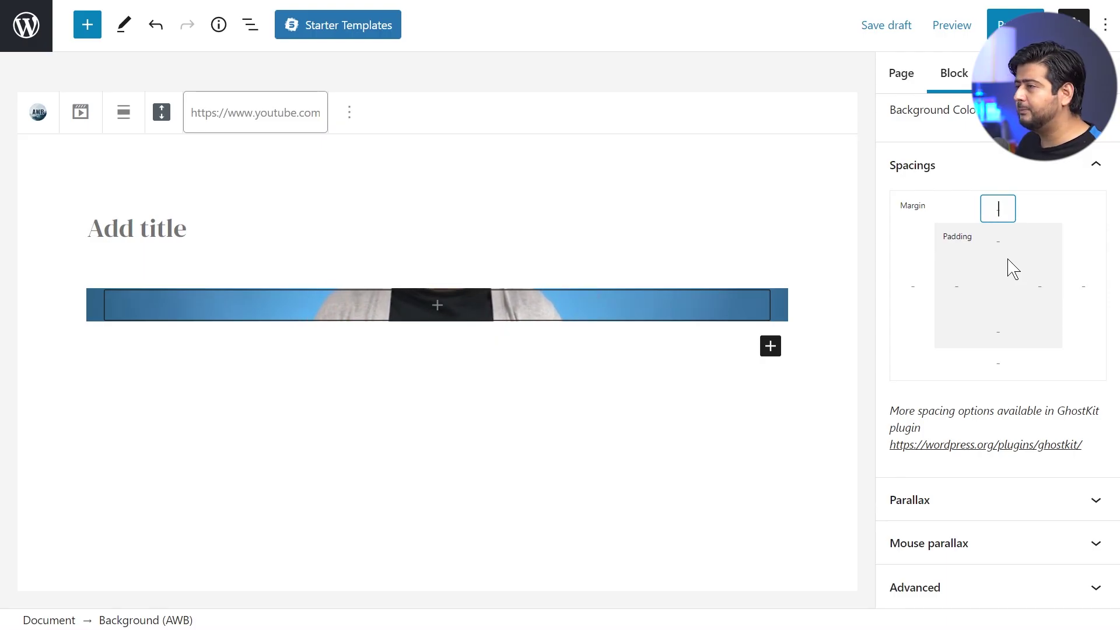
left_click(987, 178)
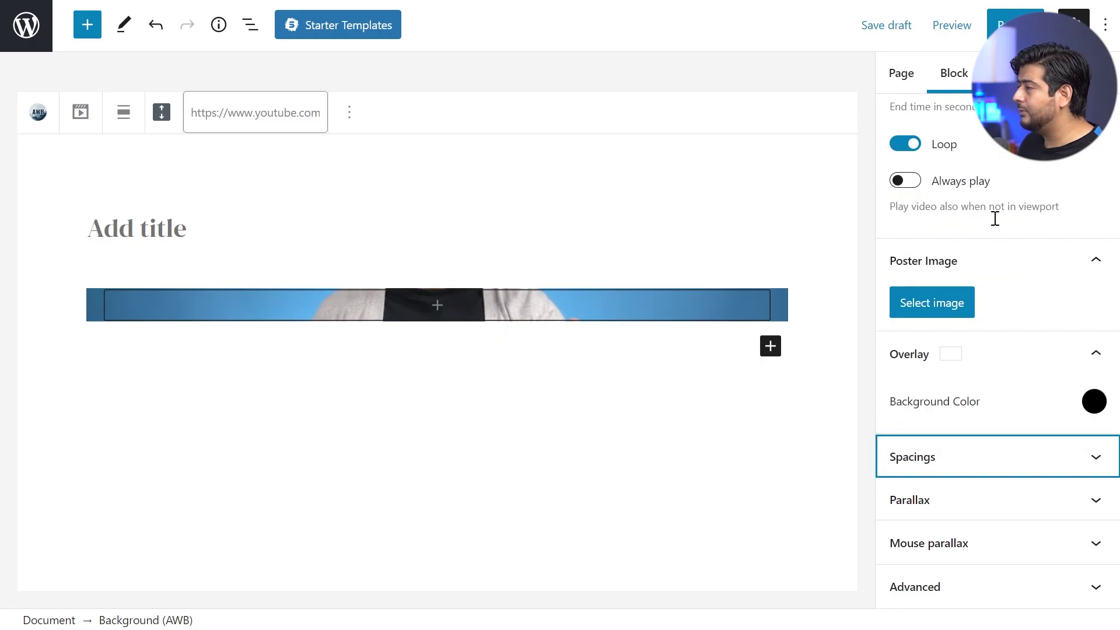
left_click(979, 503)
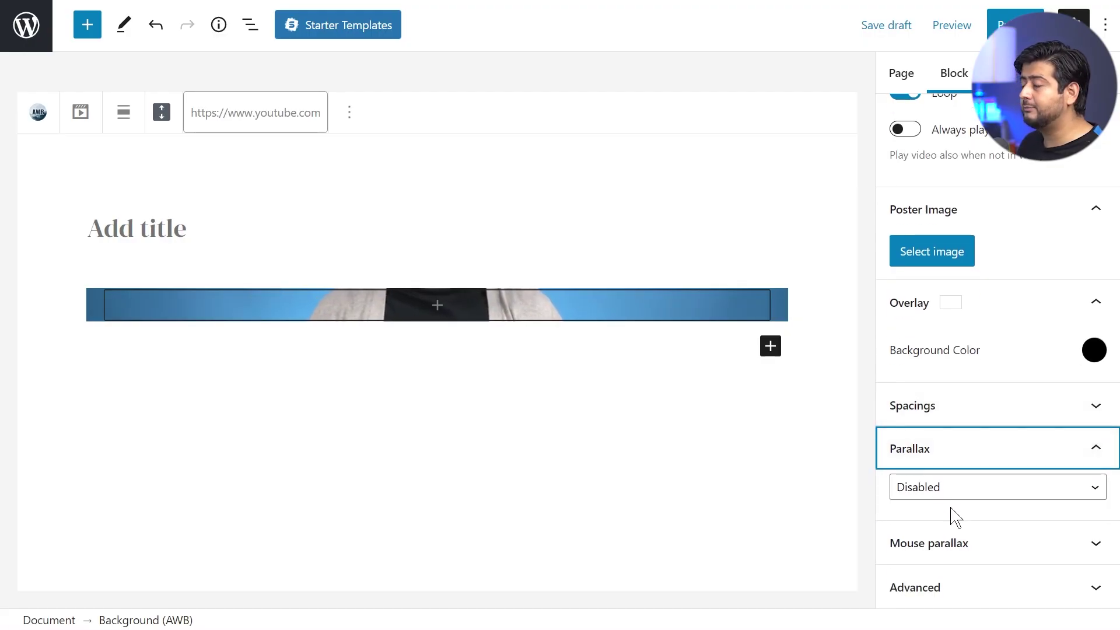
left_click(949, 497)
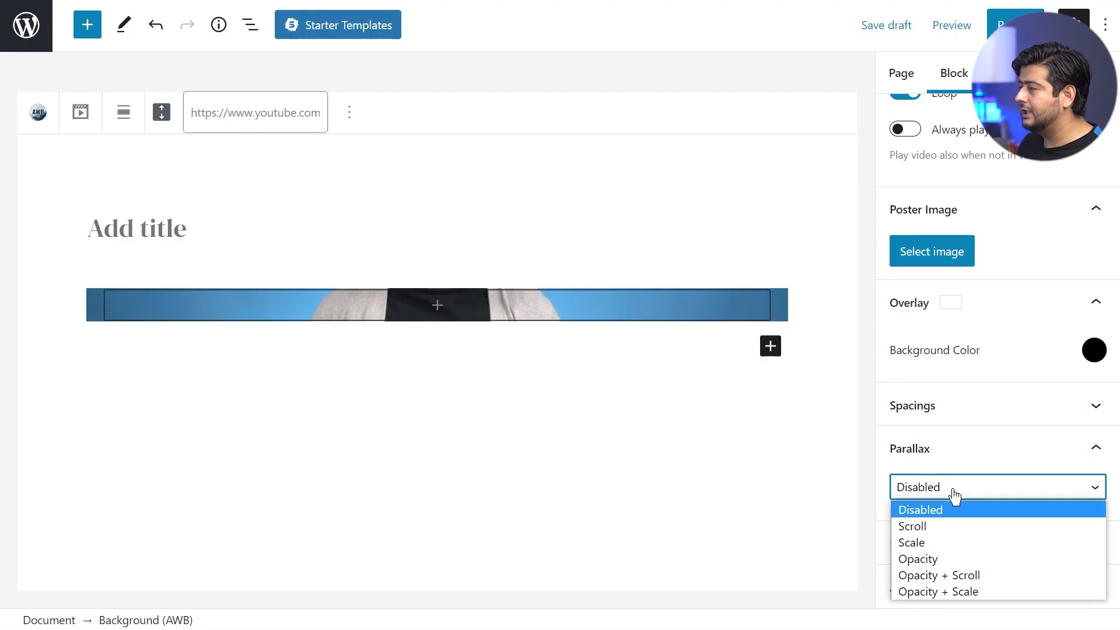
left_click(958, 527)
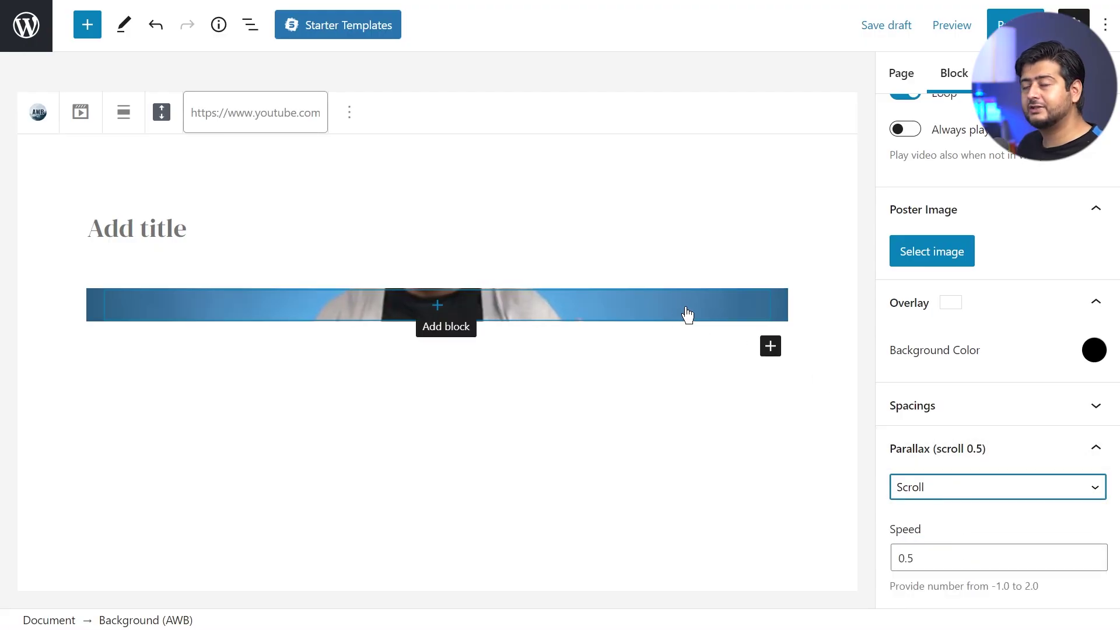
scroll(1035, 510, "down", 2)
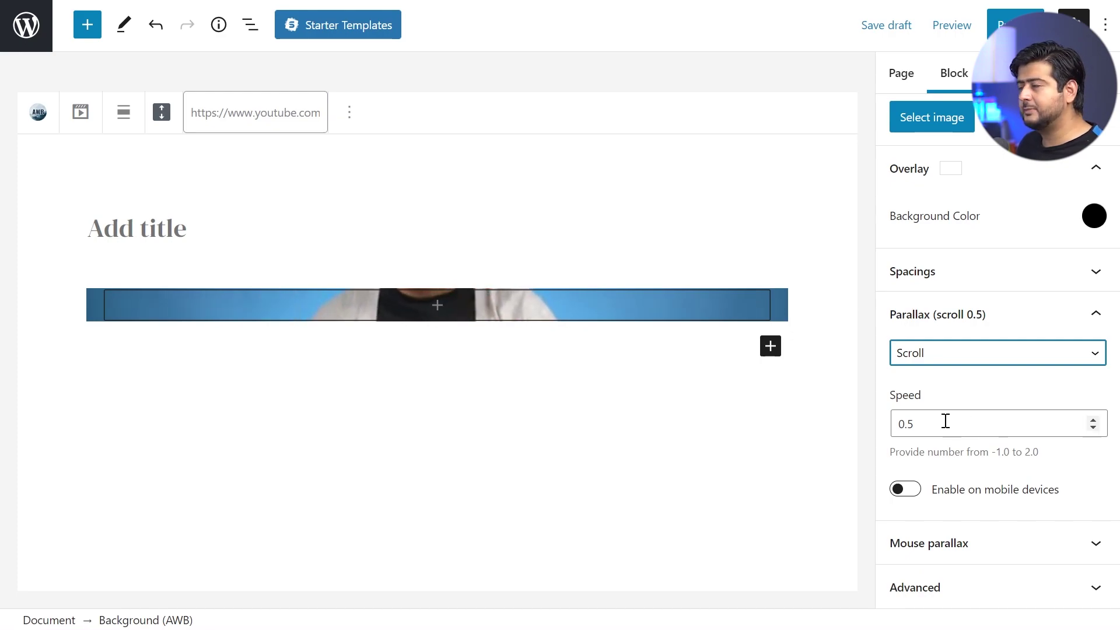
left_click(962, 361)
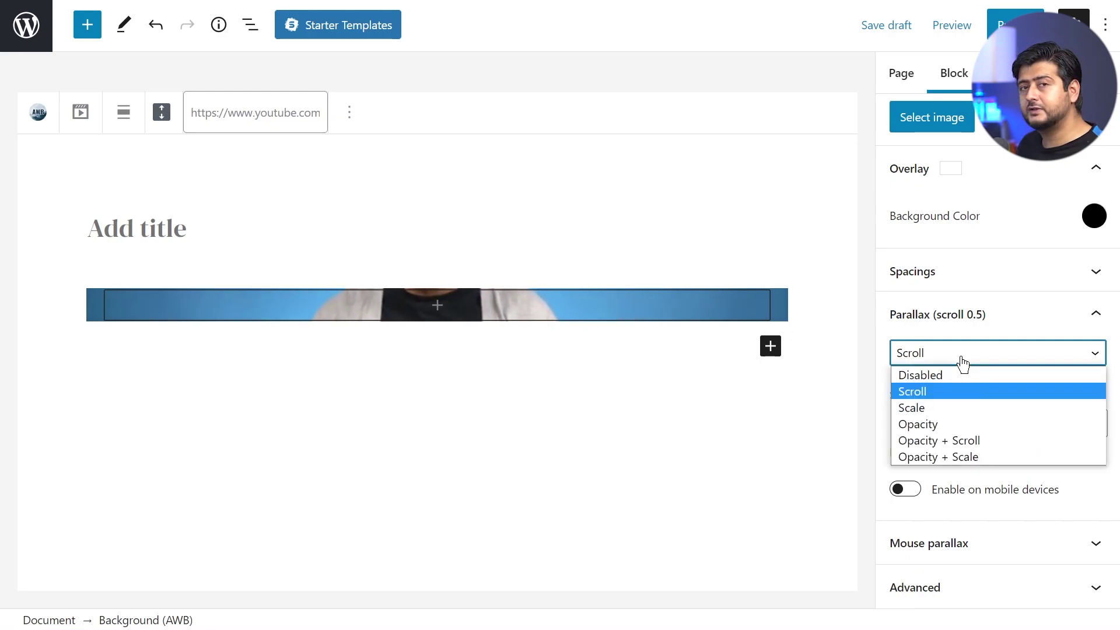
left_click(963, 362)
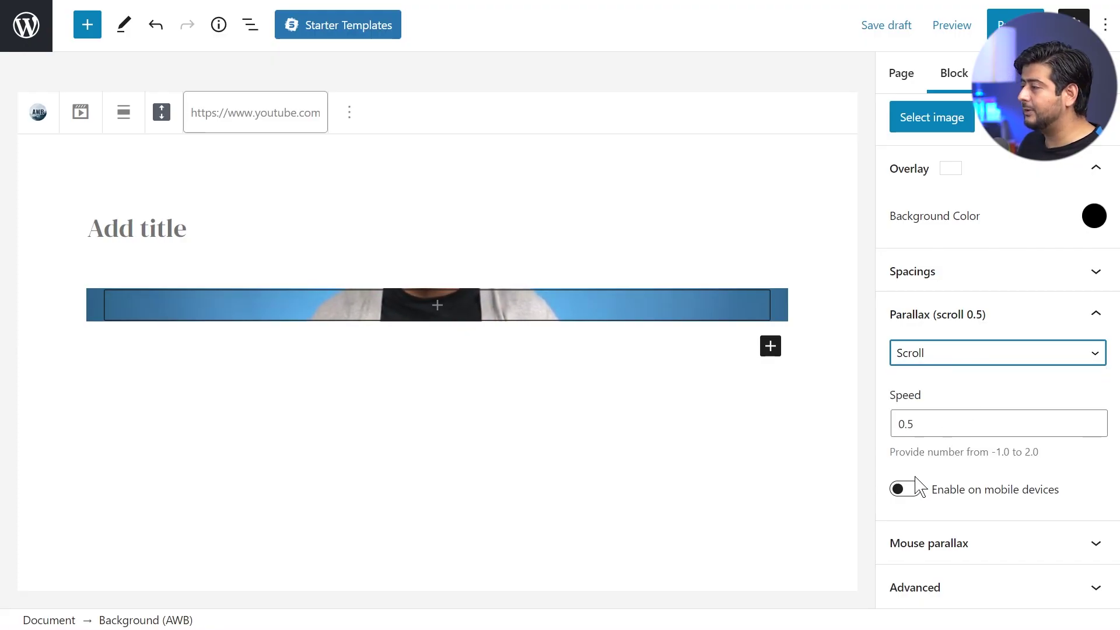
left_click(1018, 533)
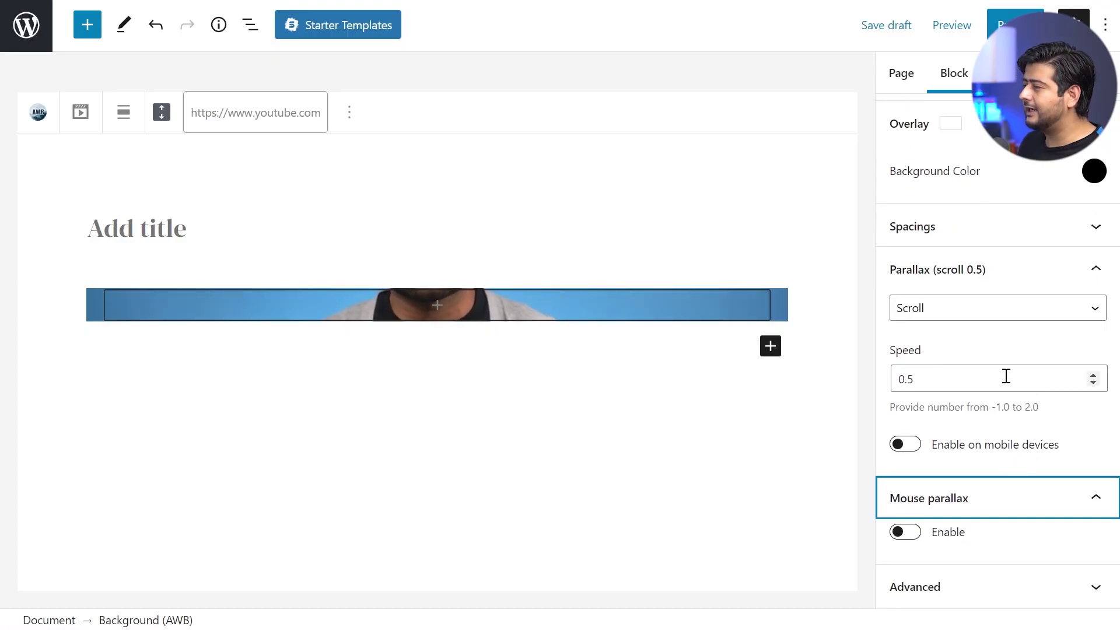
left_click(1009, 498)
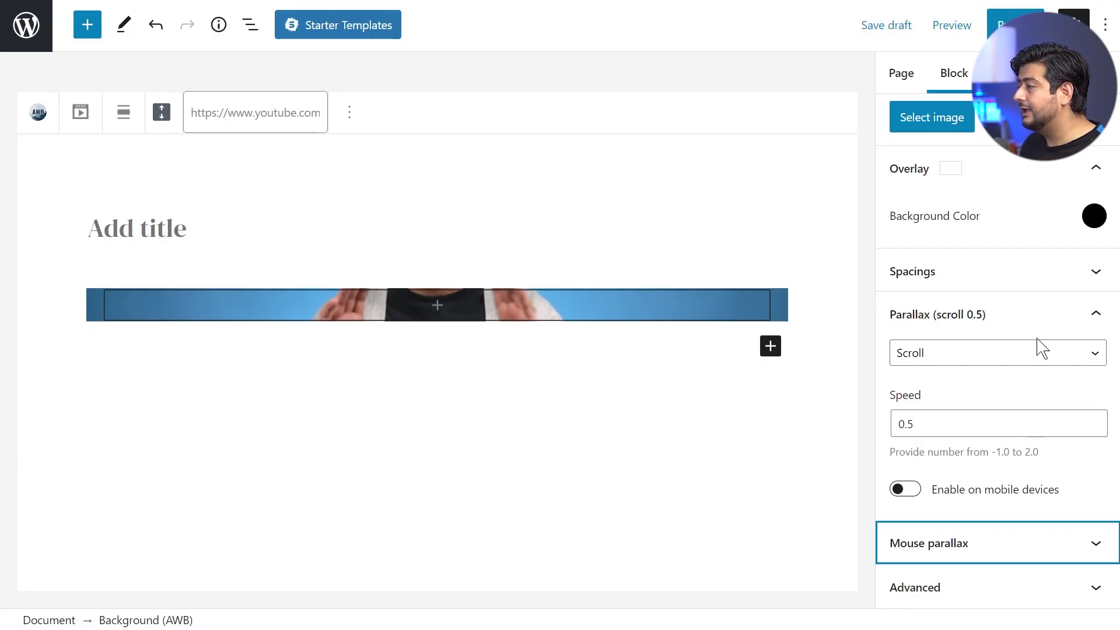
left_click(1014, 315)
left_click(1012, 267)
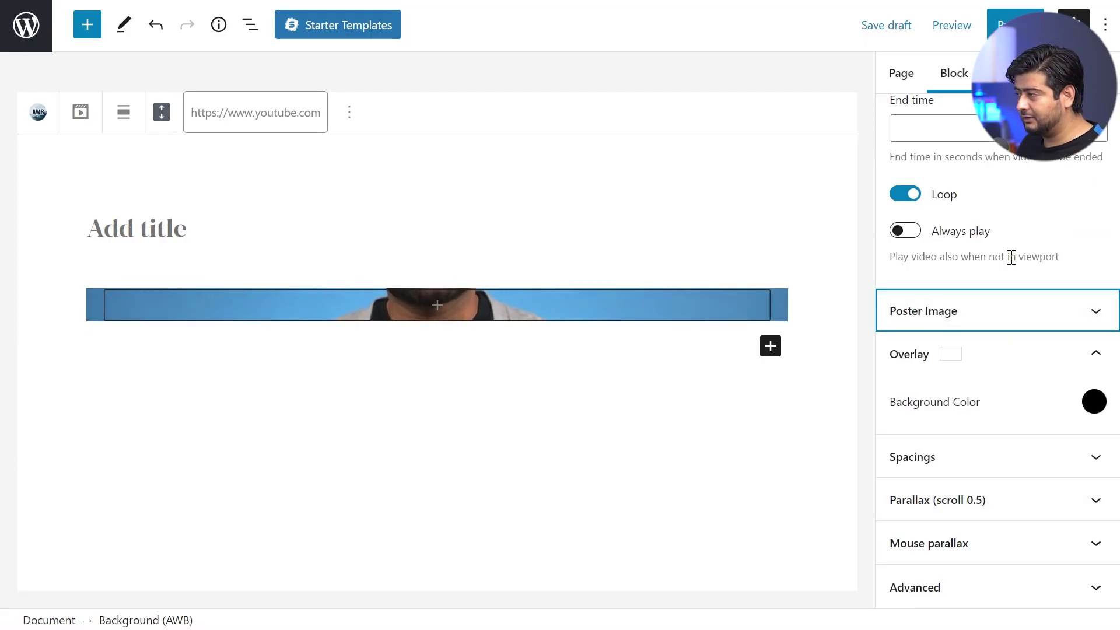
left_click(1021, 362)
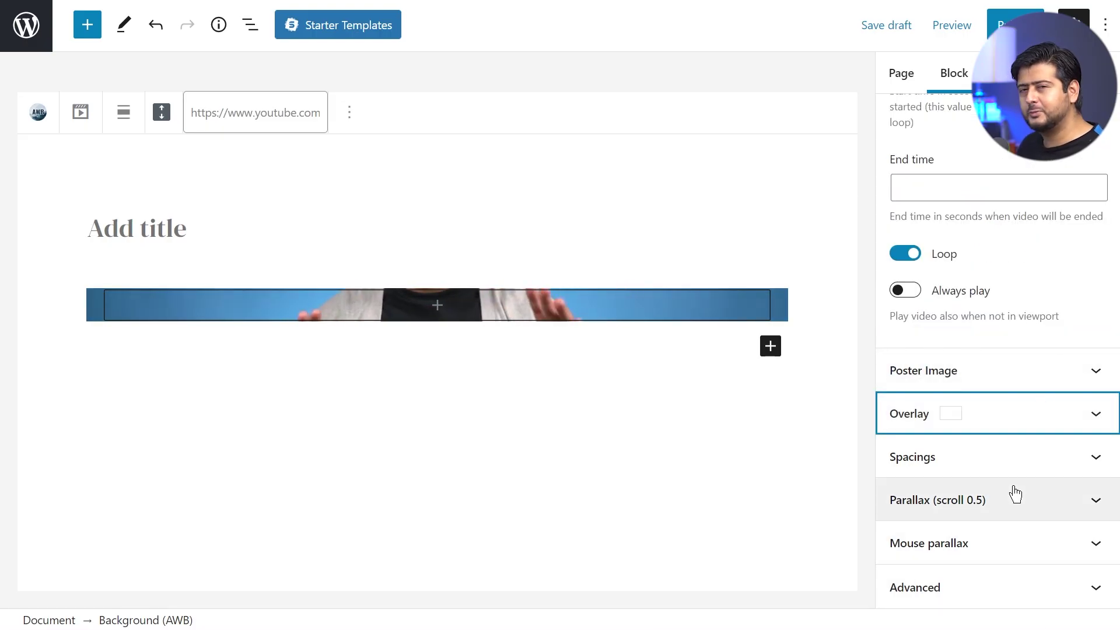
scroll(1012, 493, "up", 7)
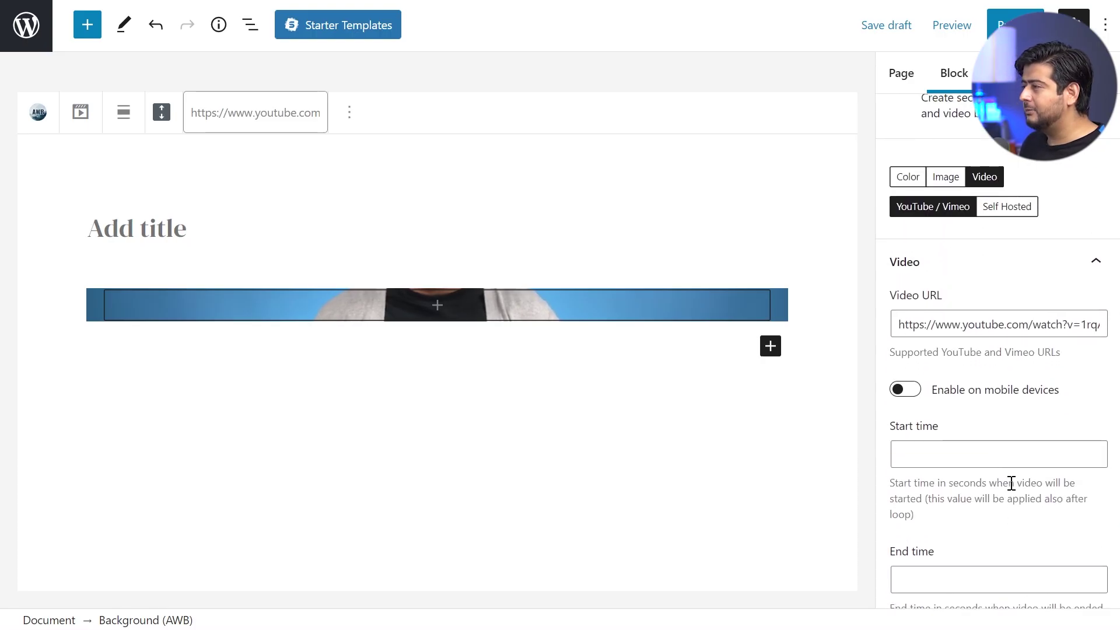
Collapse the video settings and open the block inserter inside the Background (AWB) section
left_click(999, 274)
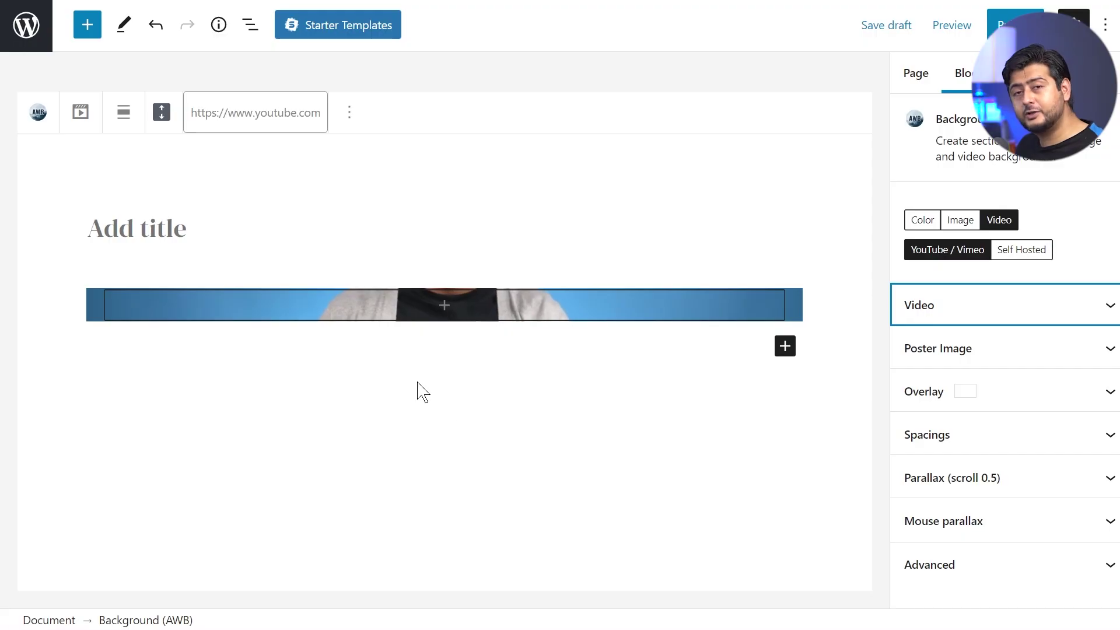
left_click(456, 313)
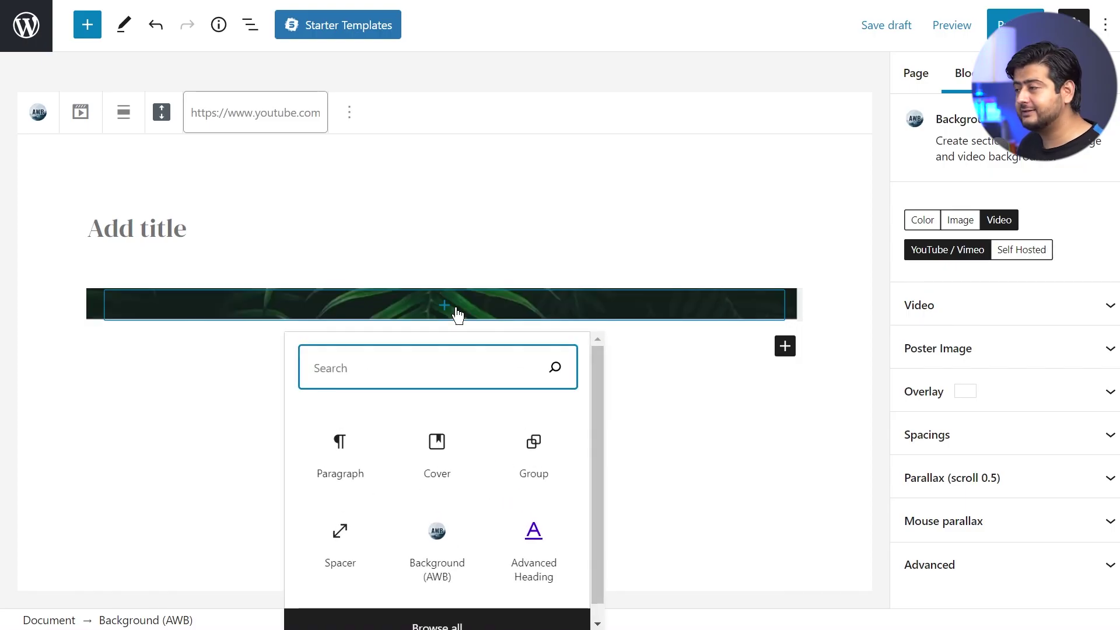
Insert an Advanced Heading 'Download our App' with a 6 px thick, 59-wide separator
left_click(517, 528)
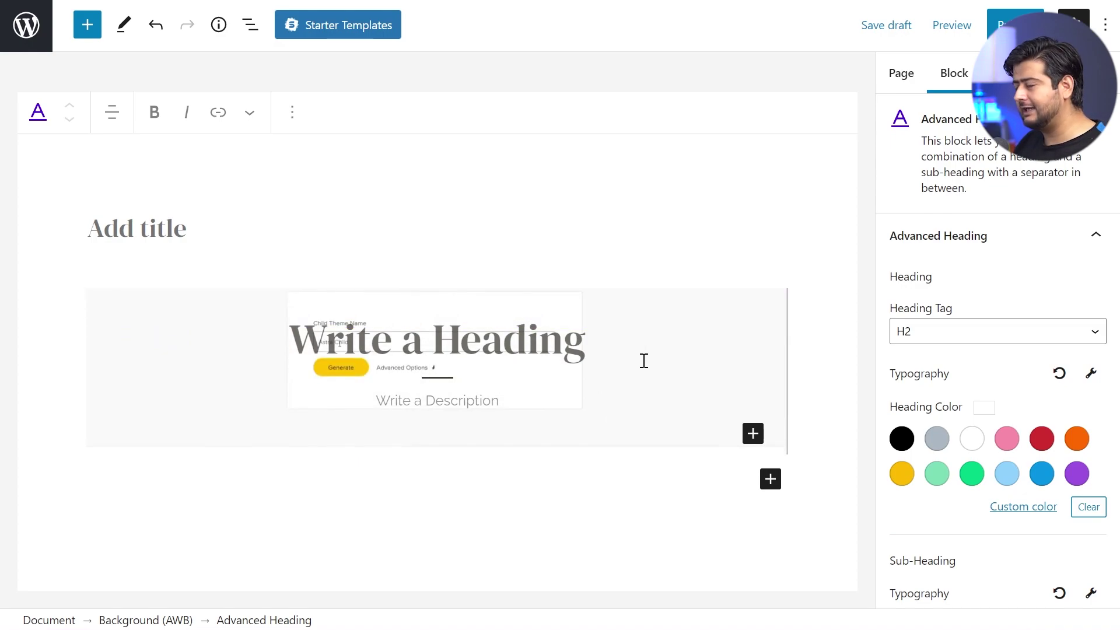
type("Download ")
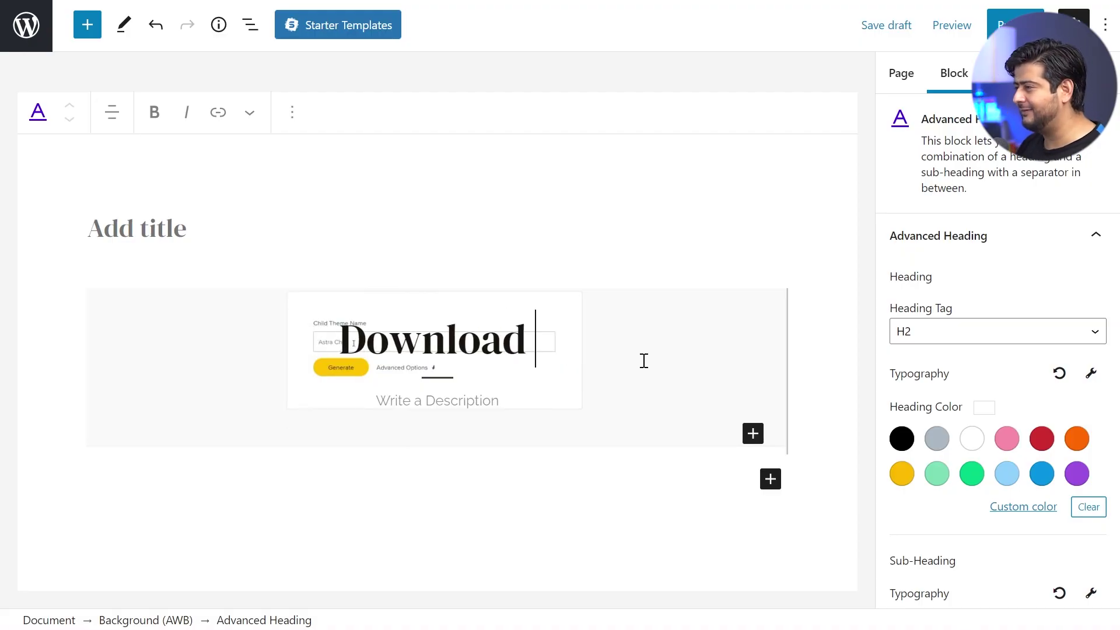
type("our App")
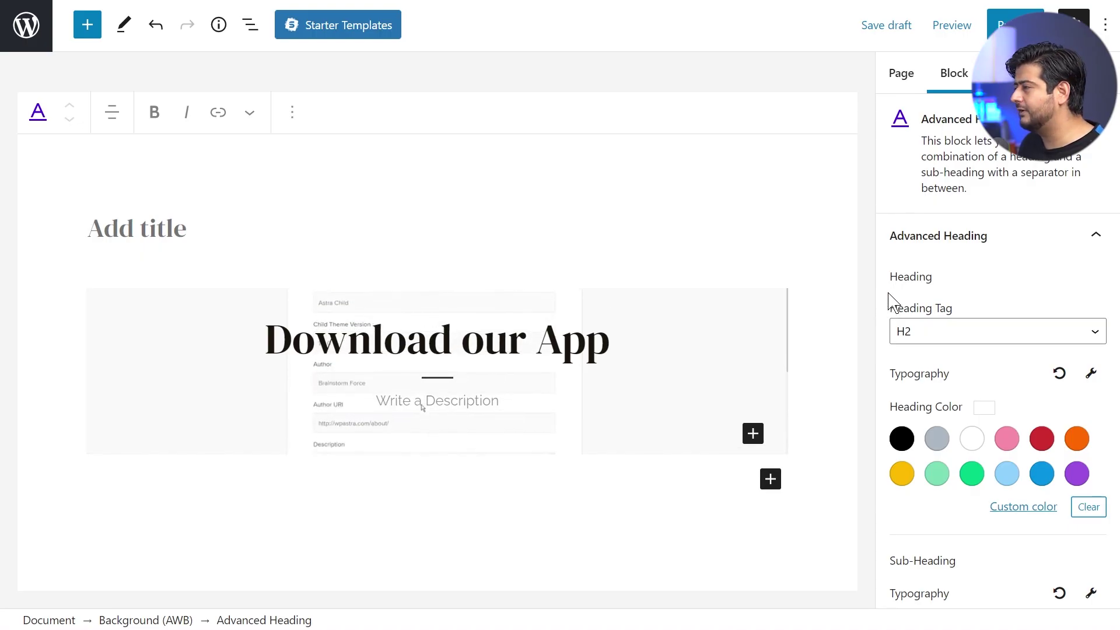
scroll(934, 295, "down", 3)
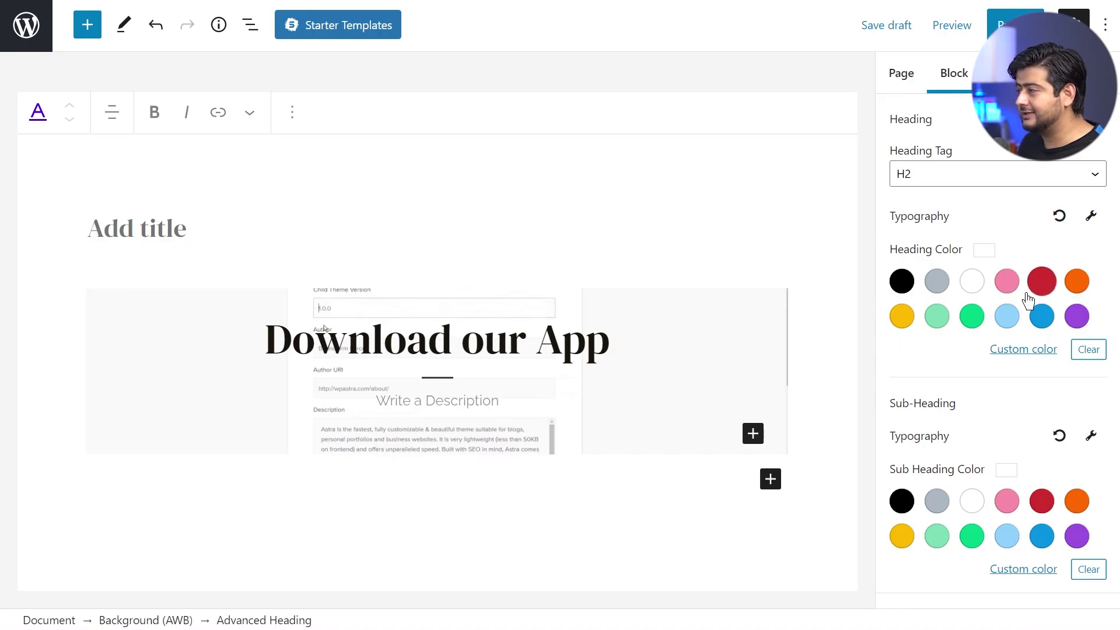
scroll(1018, 308, "down", 1)
scroll(1018, 307, "down", 1)
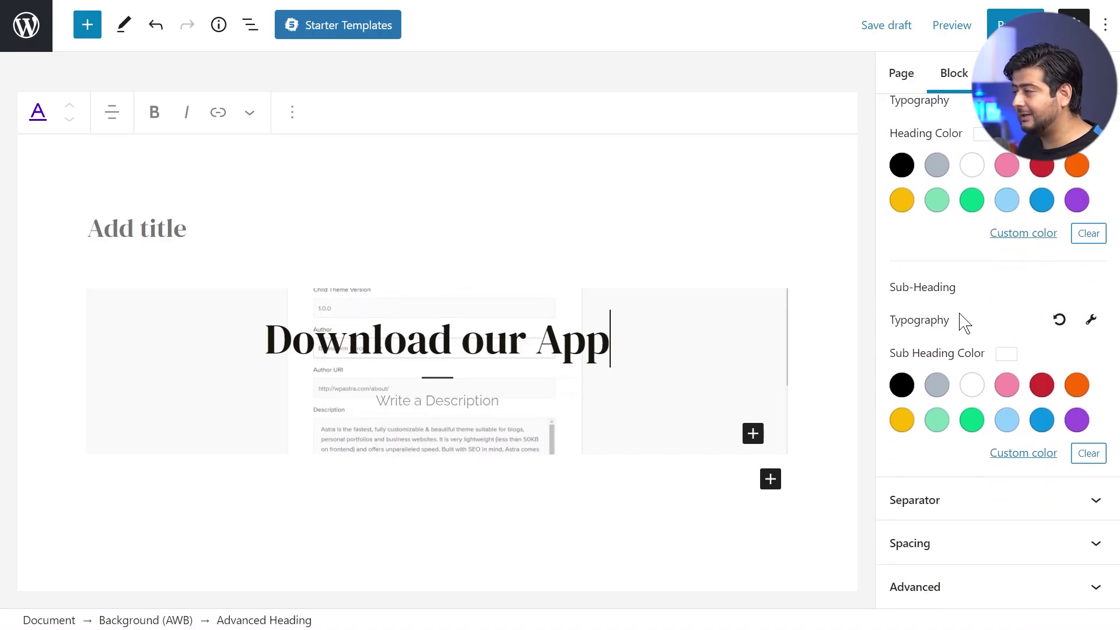
left_click(982, 503)
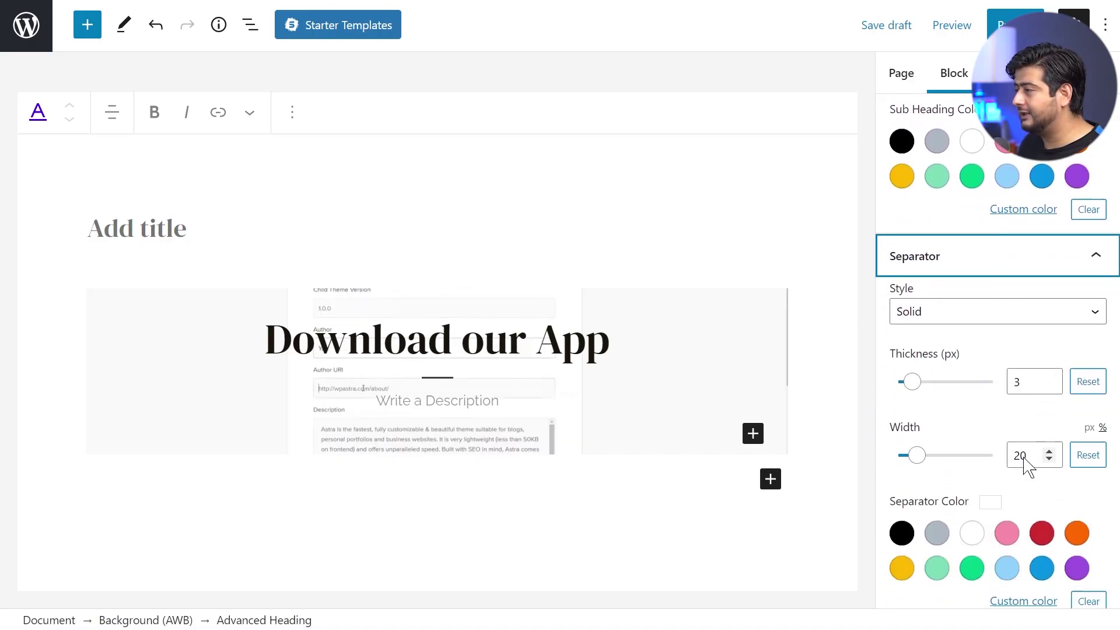
left_click_drag(920, 280, 927, 278)
left_click_drag(914, 357, 955, 361)
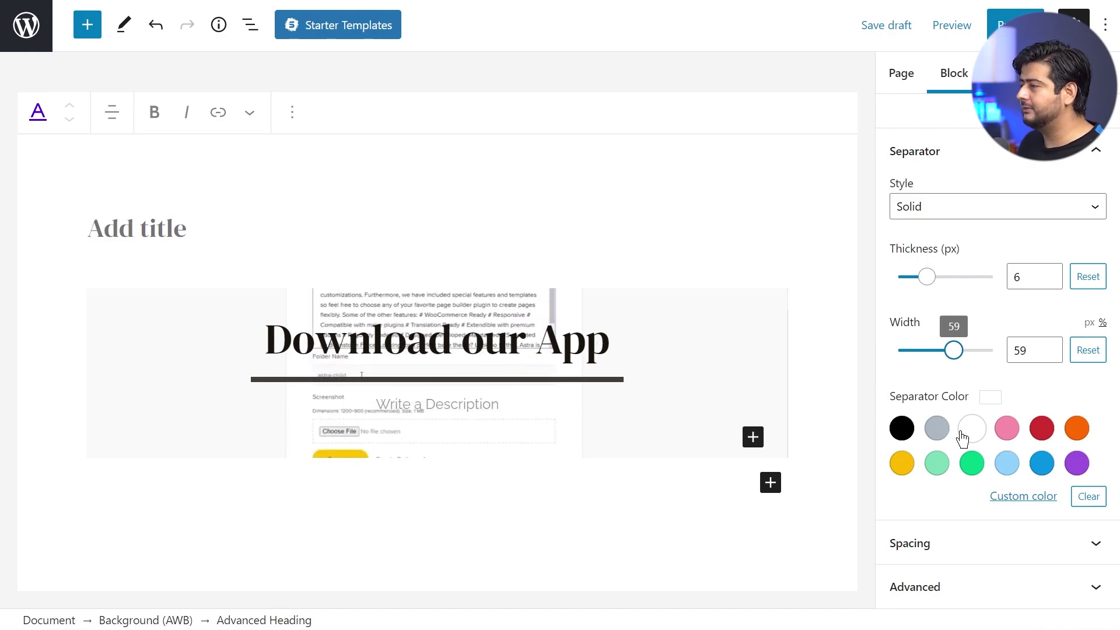
Insert a second, empty Advanced Heading beneath 'Download our App' in the section
left_click(753, 438)
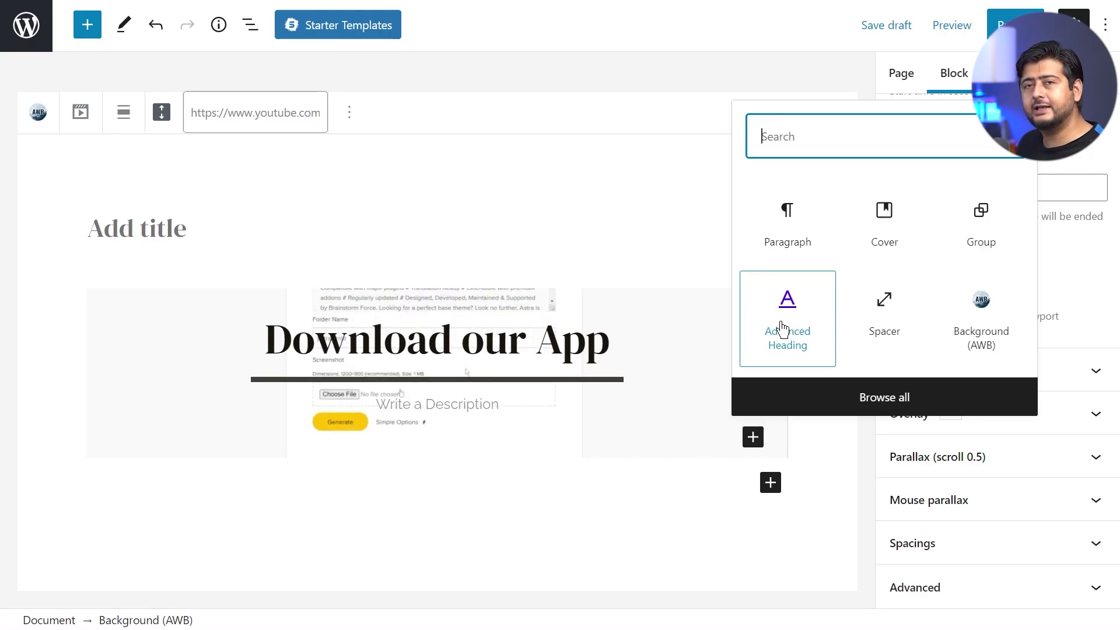
left_click(782, 330)
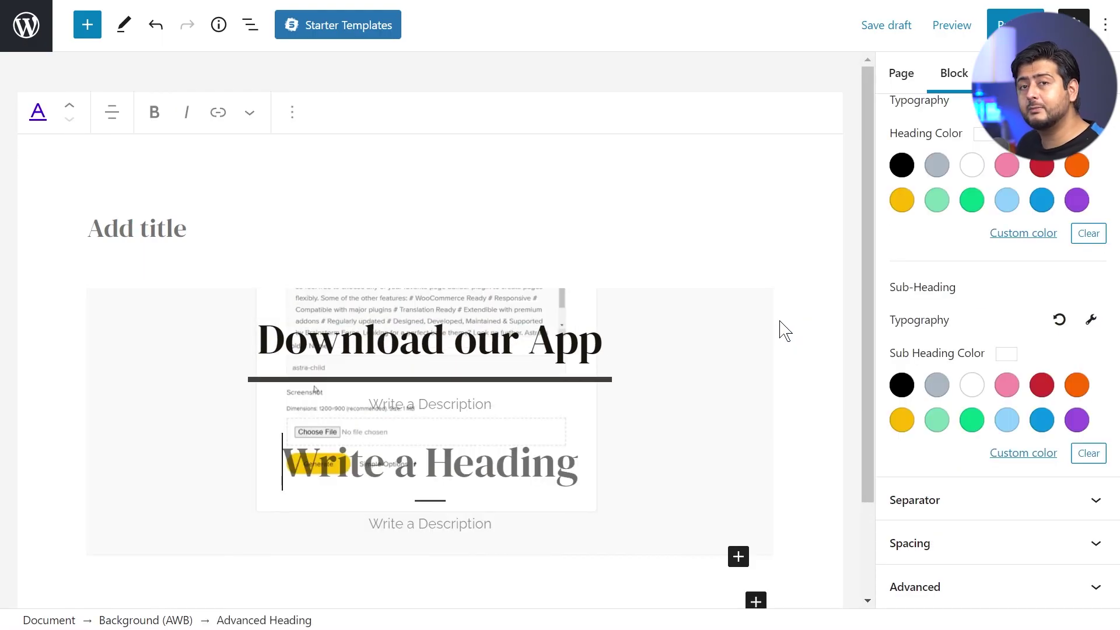
scroll(793, 336, "down", 2)
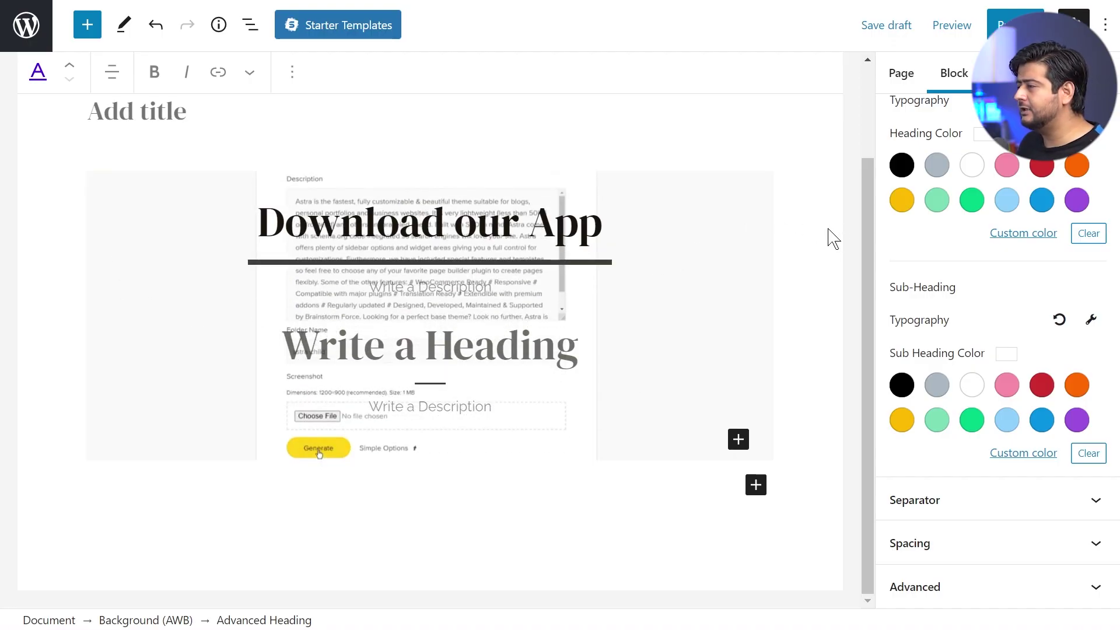
left_click(661, 316)
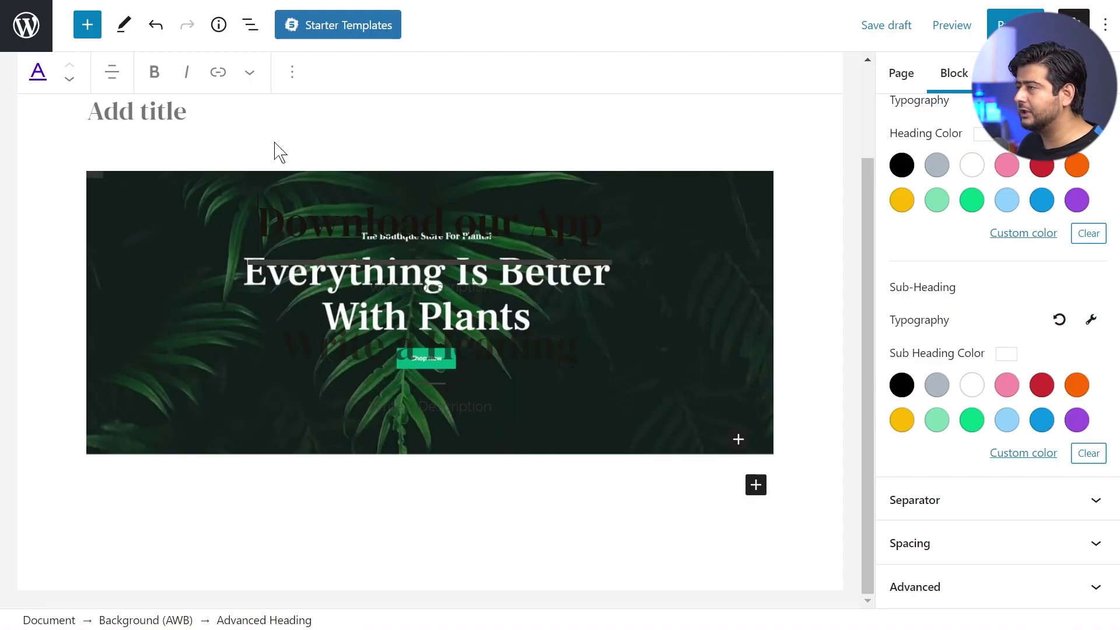
left_click(292, 73)
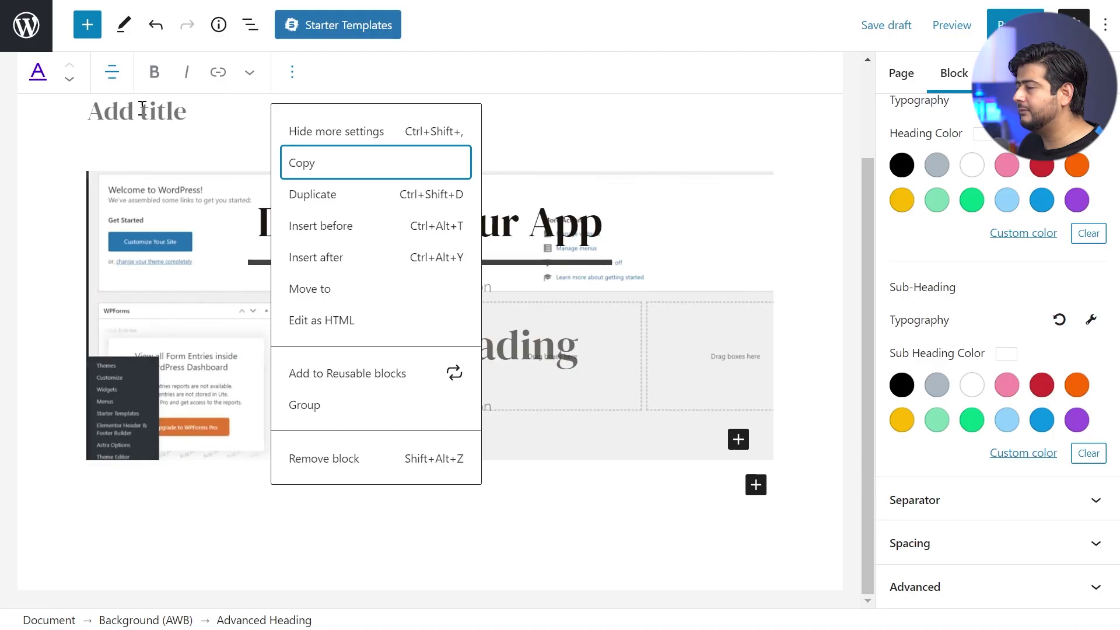
Close the block actions list and scroll back up to the two headings
left_click(615, 211)
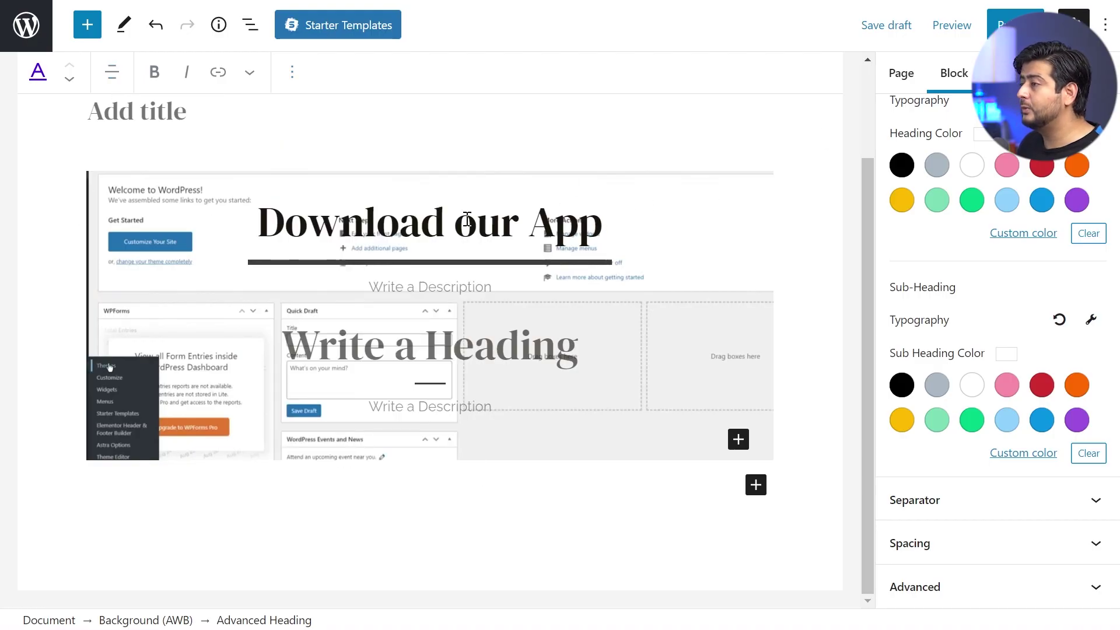
scroll(484, 228, "up", 3)
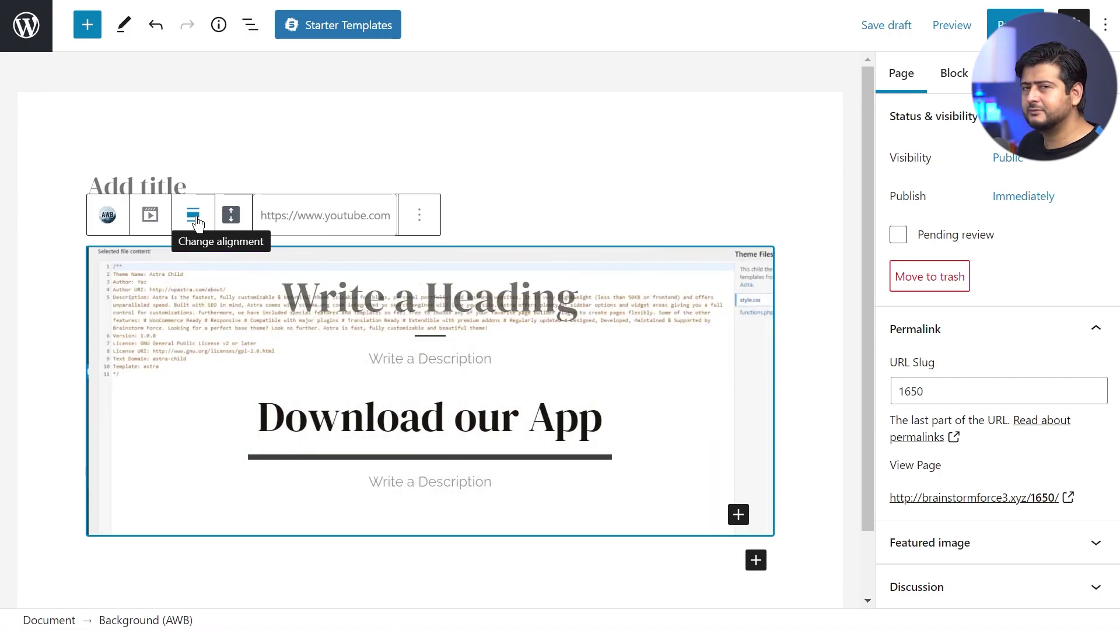
Adjust the Background (AWB) section's full-height setting so it wraps around both headings
left_click(232, 217)
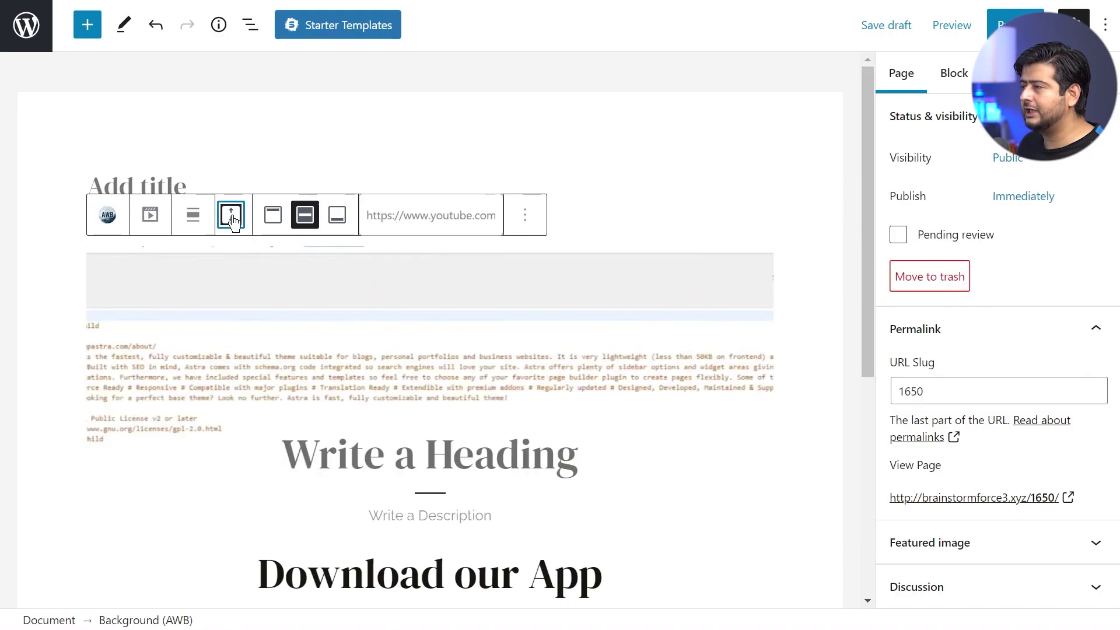
scroll(314, 280, "down", 2)
scroll(315, 281, "down", 2)
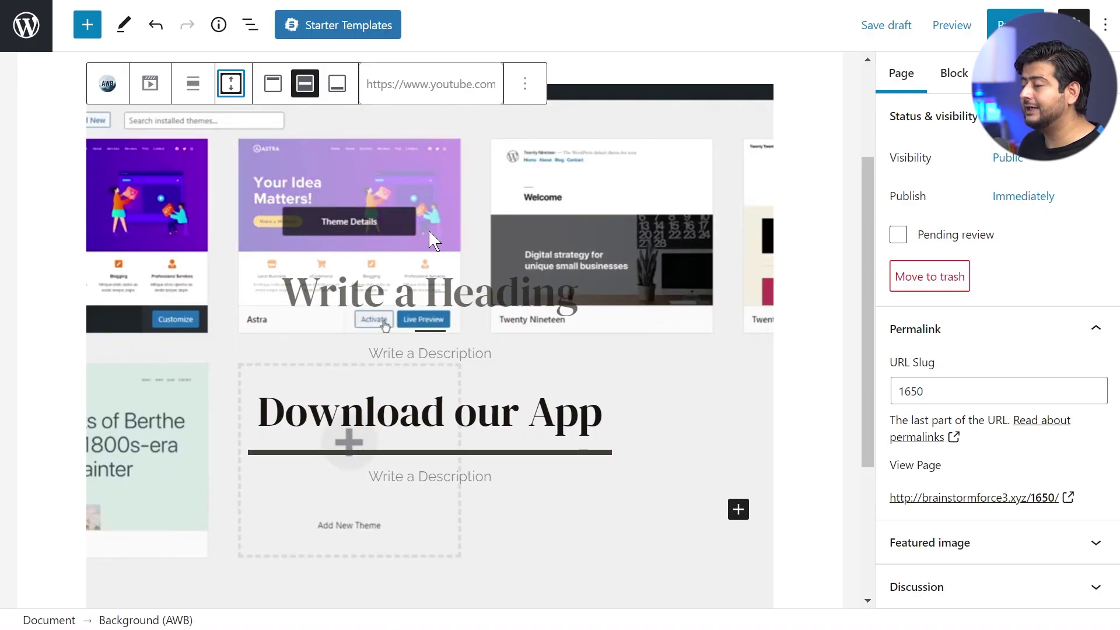
scroll(432, 245, "down", 5)
scroll(435, 239, "up", 6)
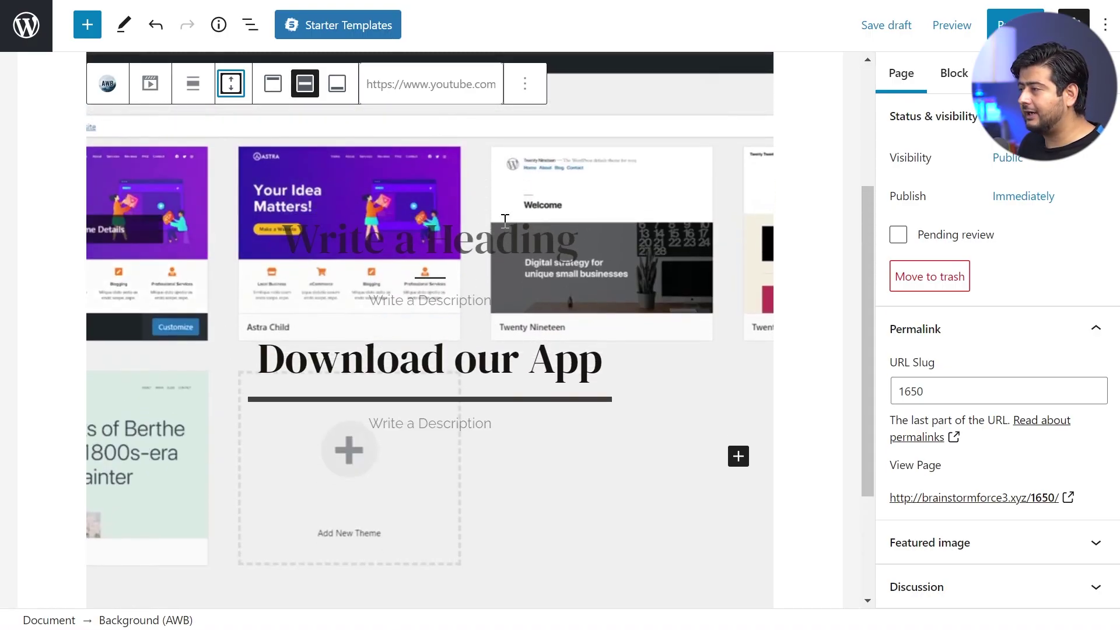
scroll(496, 251, "down", 2)
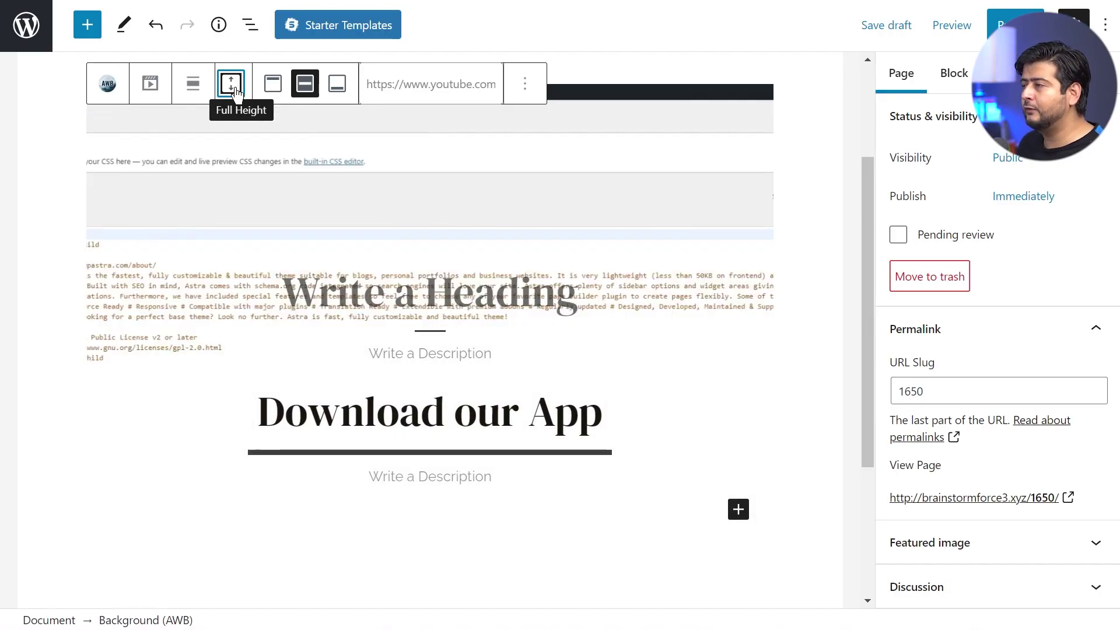
left_click(236, 92)
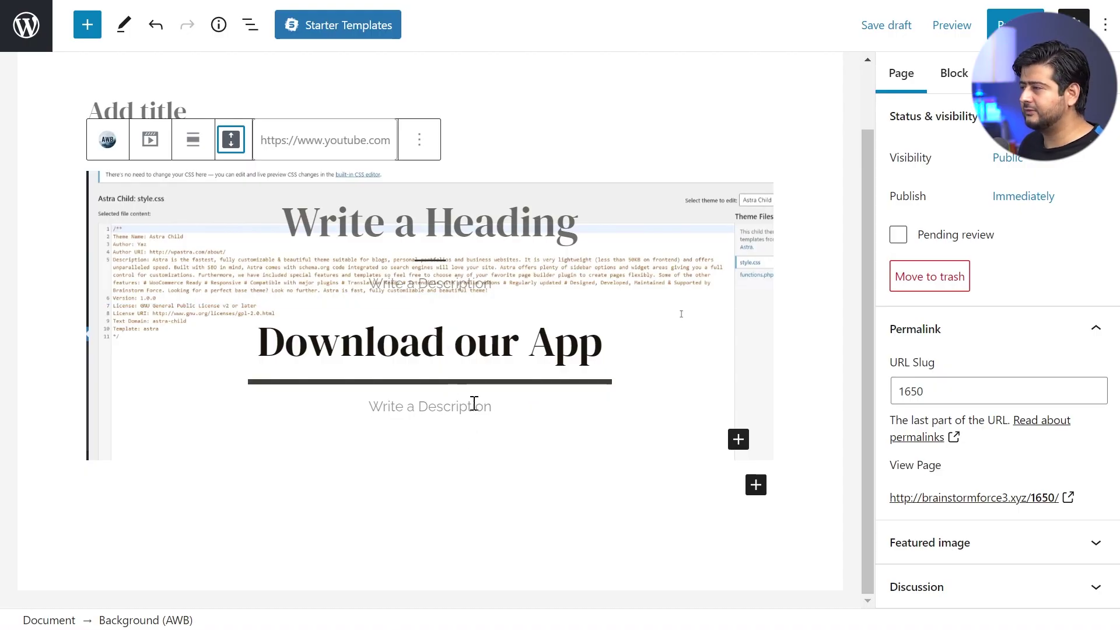
Delete the 'Download our App' heading, then select the surrounding AWB section
left_click(557, 345)
left_click(450, 286)
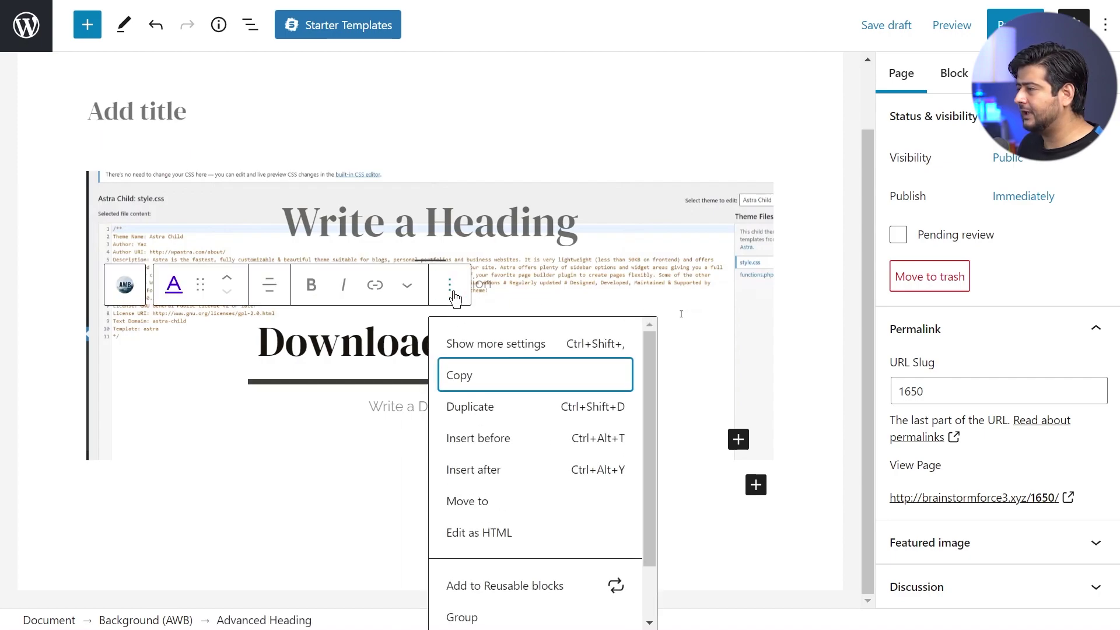
scroll(516, 560, "down", 2)
left_click(501, 603)
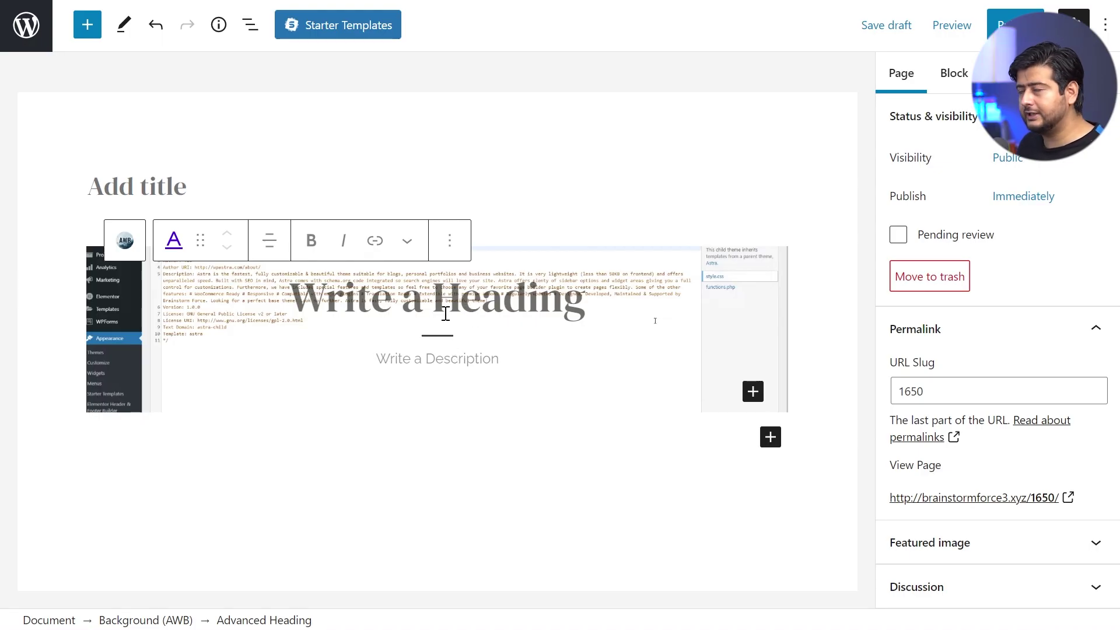
left_click(382, 386)
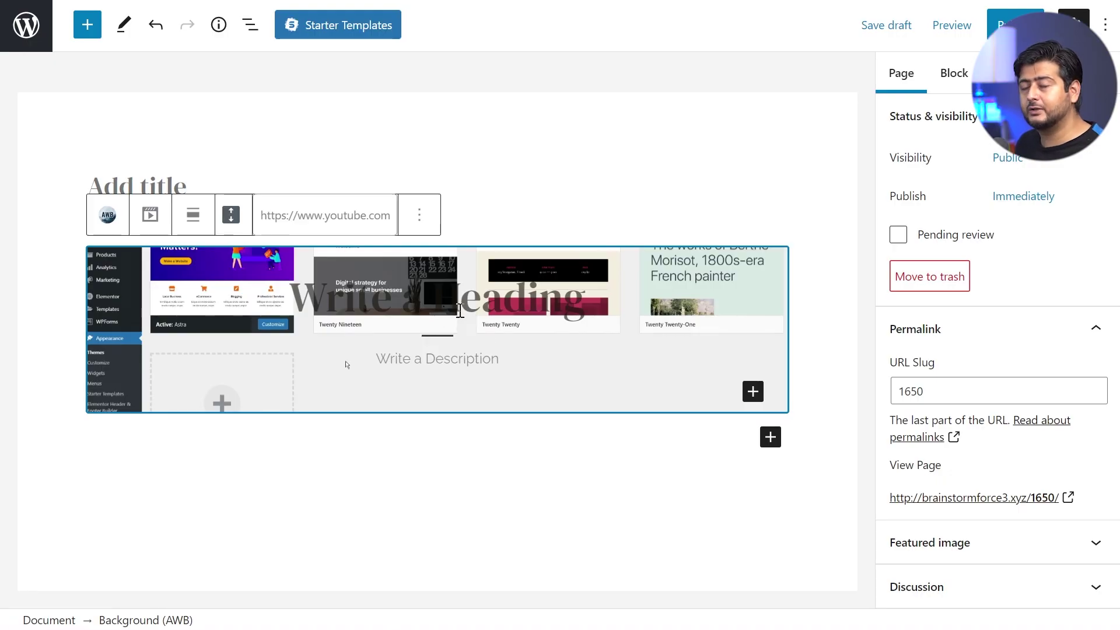
Insert a Spacer block, searched as 'spa', and set its height to 375 pixels
left_click(753, 391)
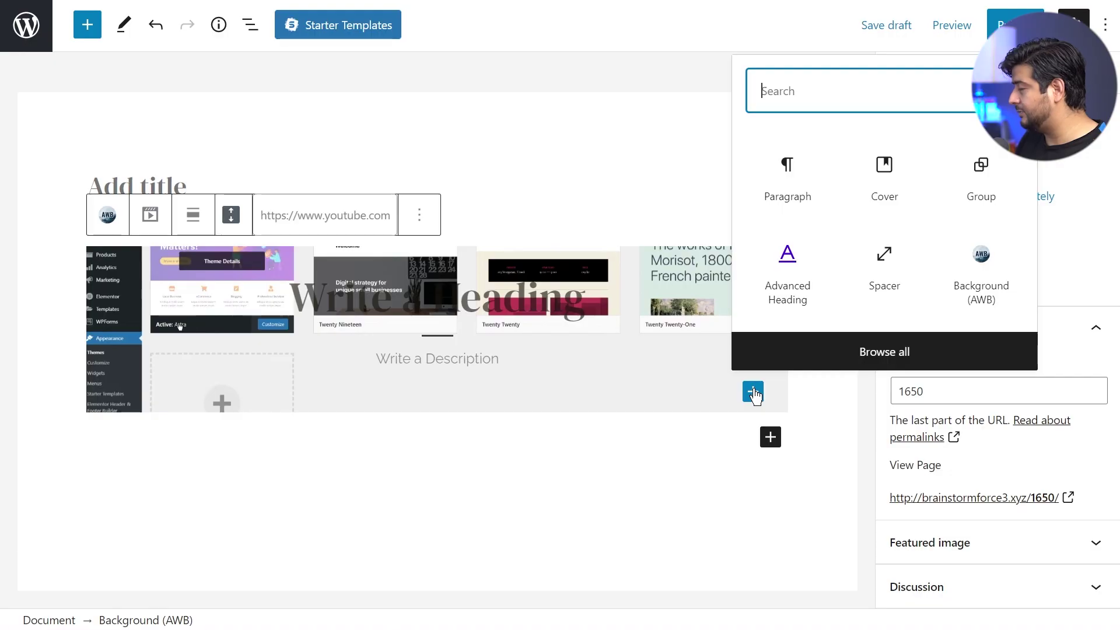
type("spa")
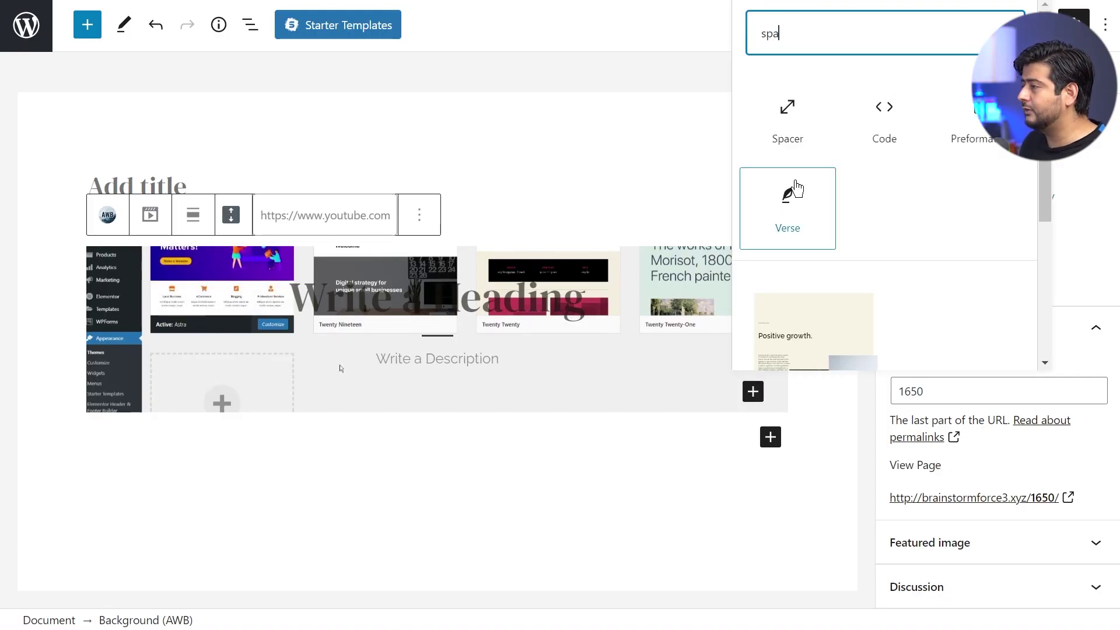
left_click(799, 132)
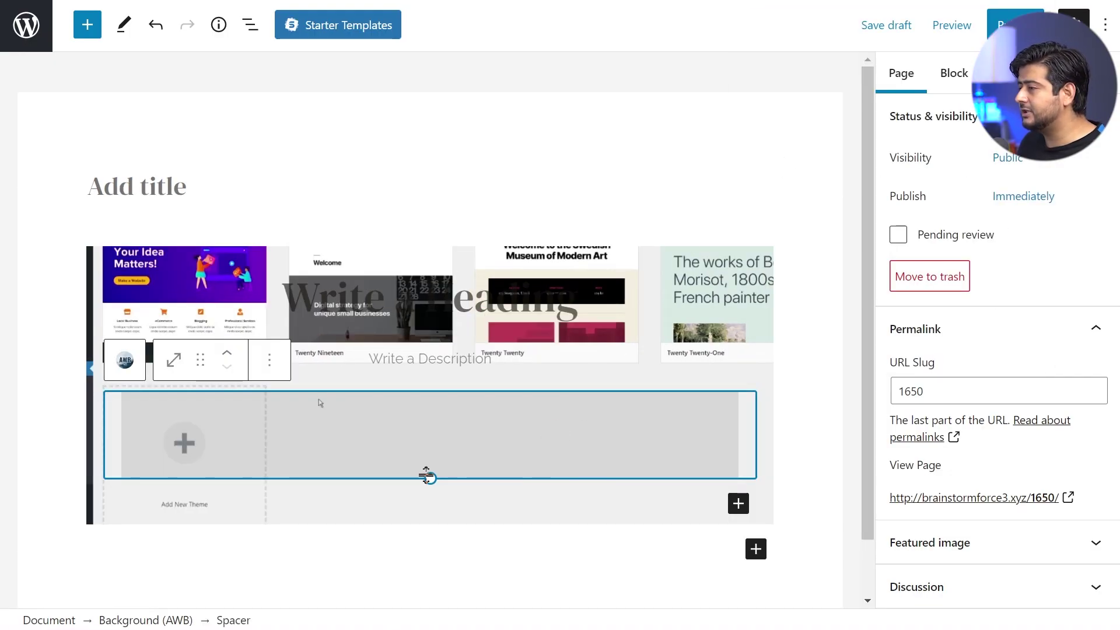
left_click_drag(430, 480, 430, 541)
scroll(775, 332, "down", 3)
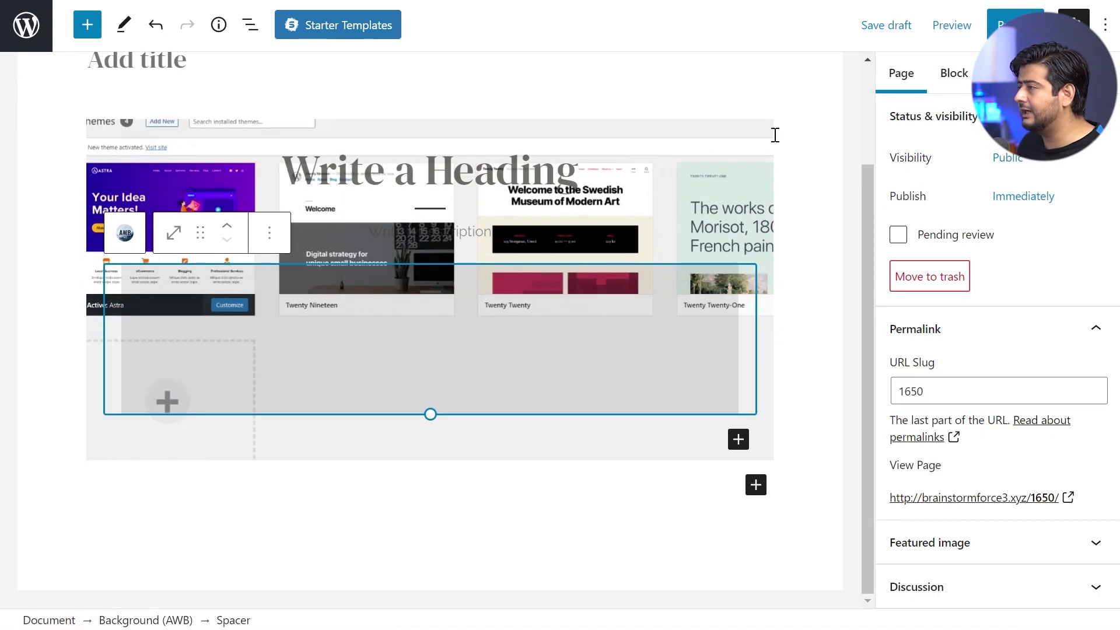
left_click(945, 88)
left_click_drag(961, 269, 1019, 278)
scroll(820, 247, "down", 3)
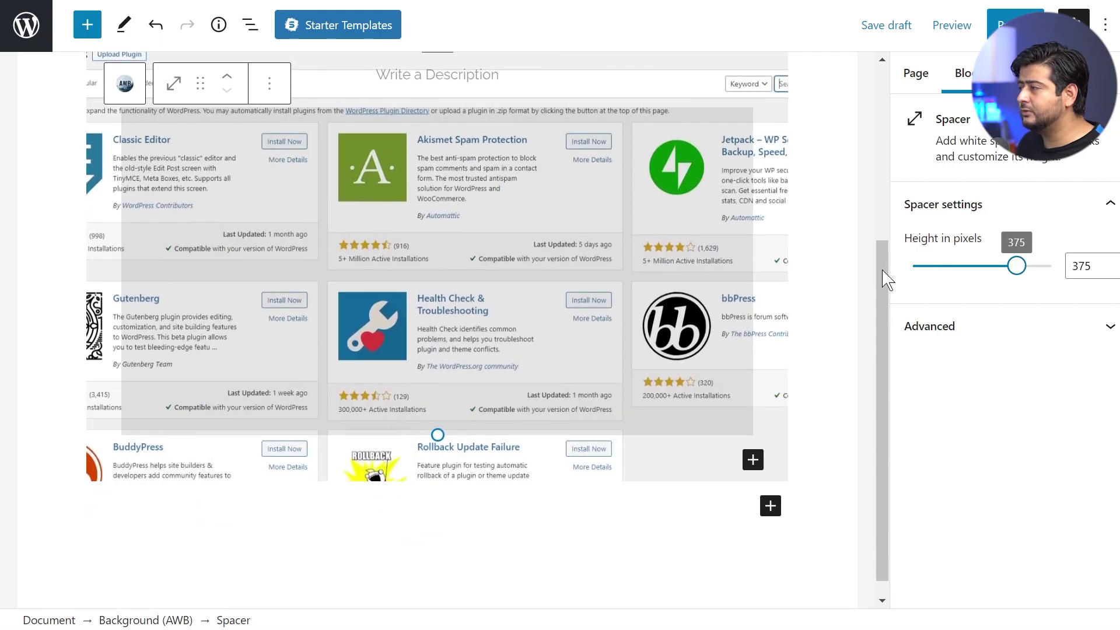
scroll(889, 245, "up", 1)
Give the AWB section's overlay a black background colour at 0.85 opacity
left_click(694, 192)
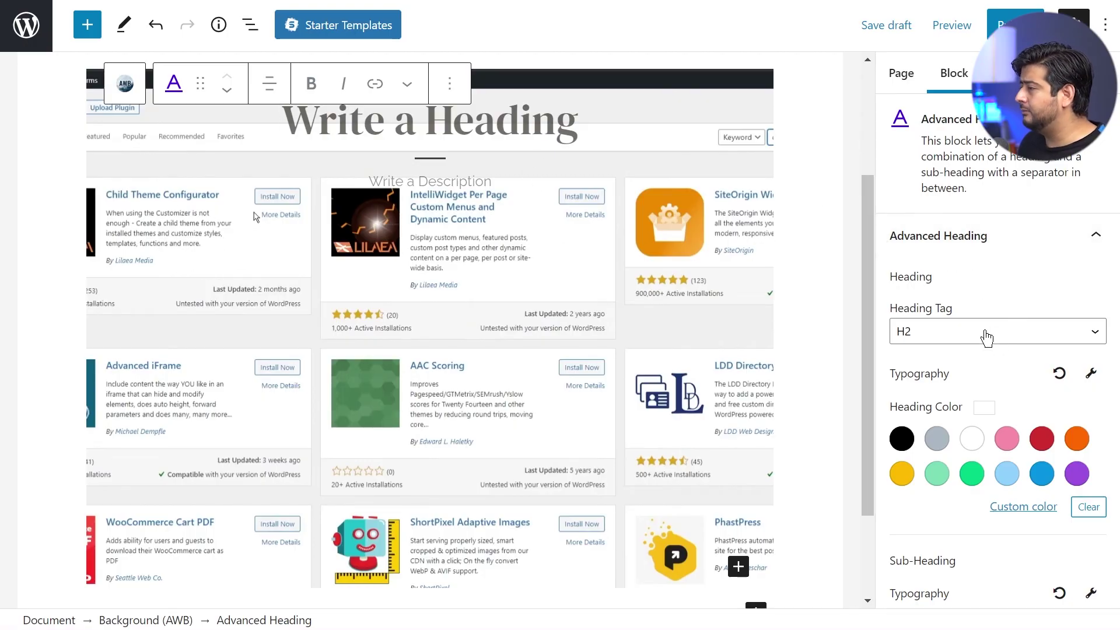
scroll(939, 312, "down", 3)
scroll(900, 308, "up", 3)
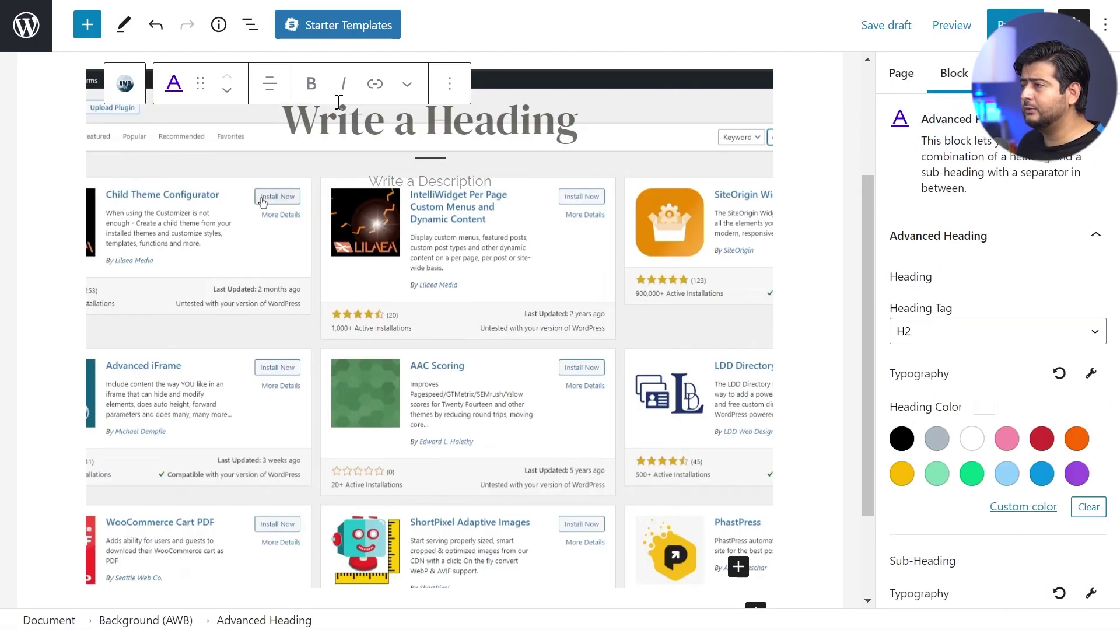
left_click(125, 85)
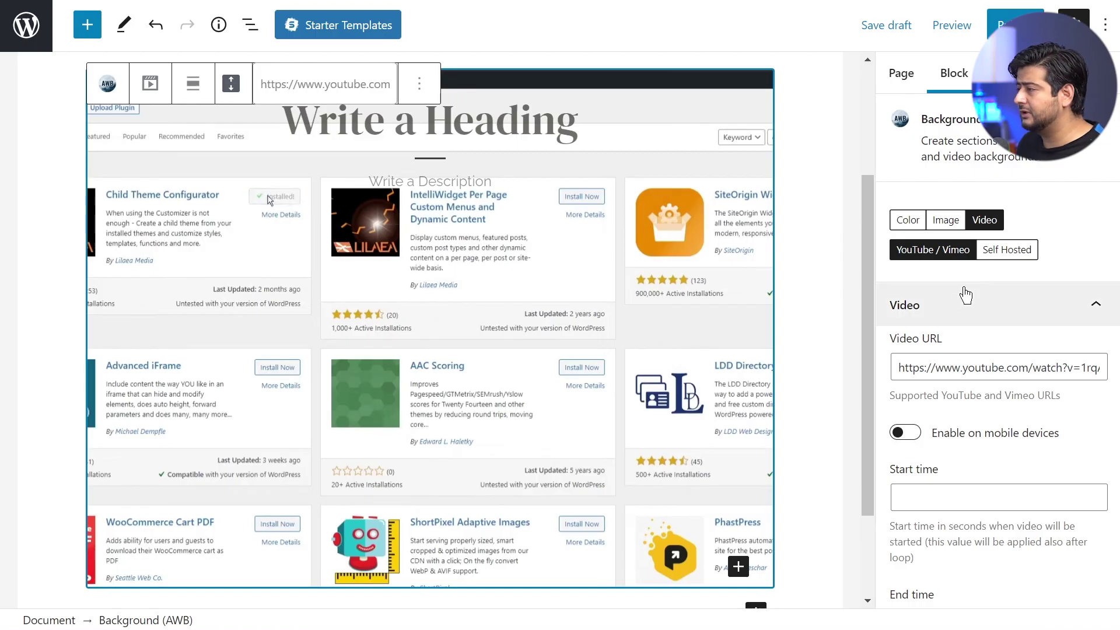
scroll(968, 295, "down", 5)
scroll(966, 293, "down", 1)
left_click(1022, 418)
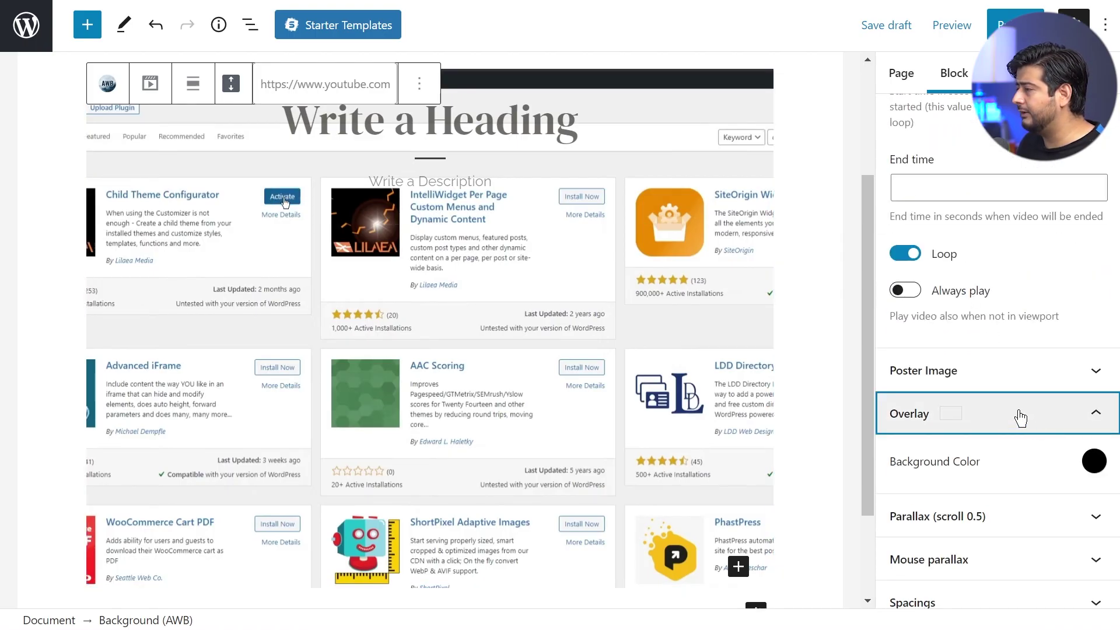
scroll(1050, 414, "down", 1)
left_click(1093, 403)
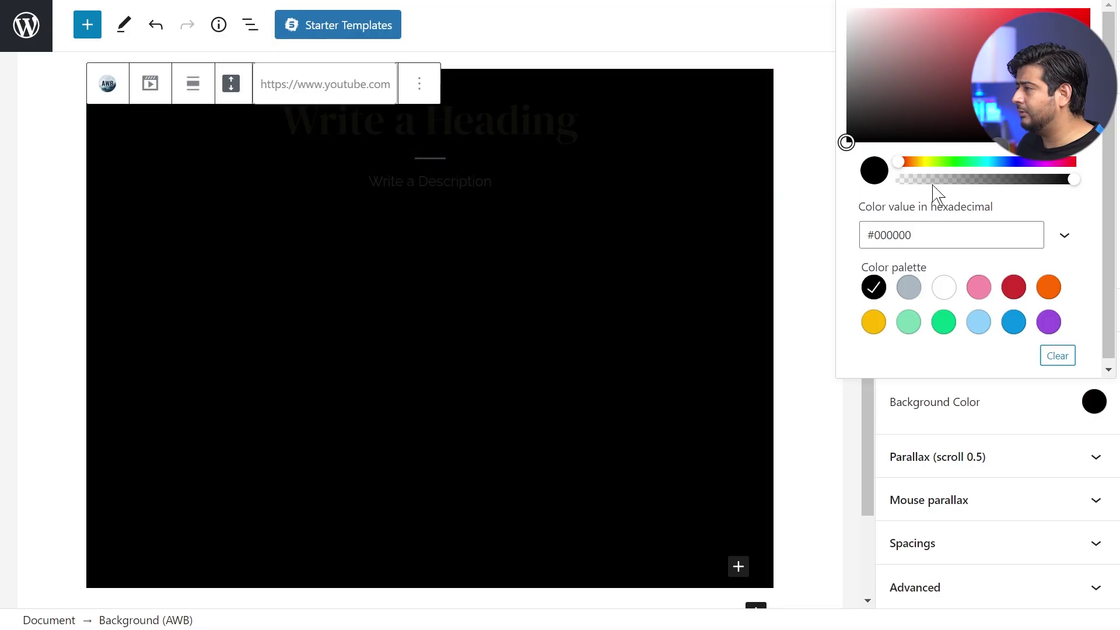
left_click_drag(1023, 180, 1048, 180)
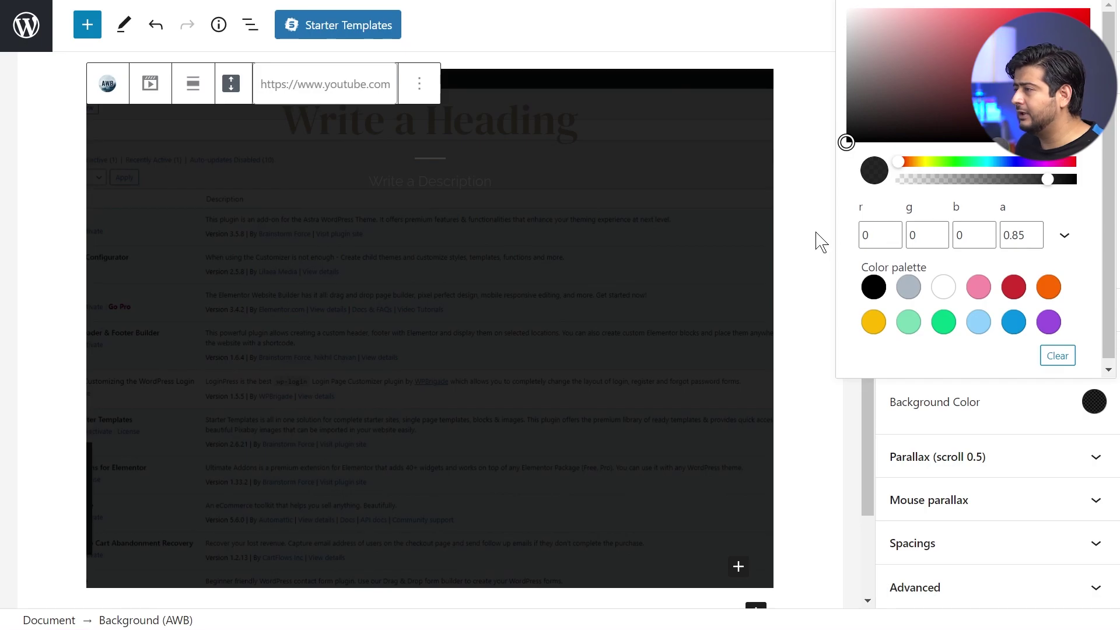
left_click(820, 242)
scroll(782, 243, "up", 3)
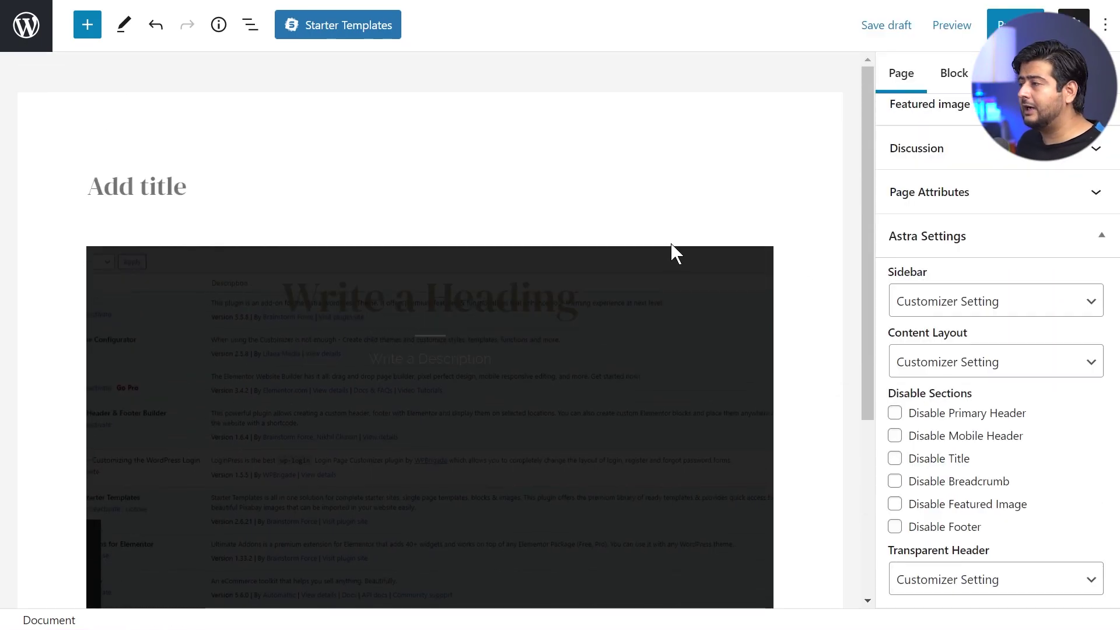
Select the 'Download The App' heading, then its parent video background section
scroll(827, 217, "down", 3)
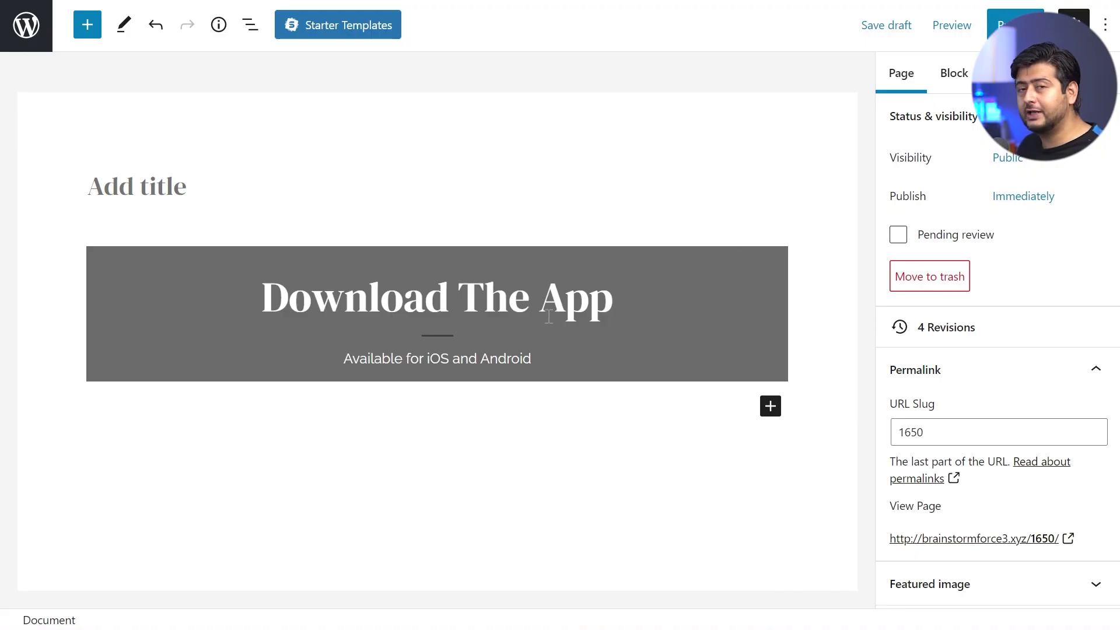
left_click(180, 286)
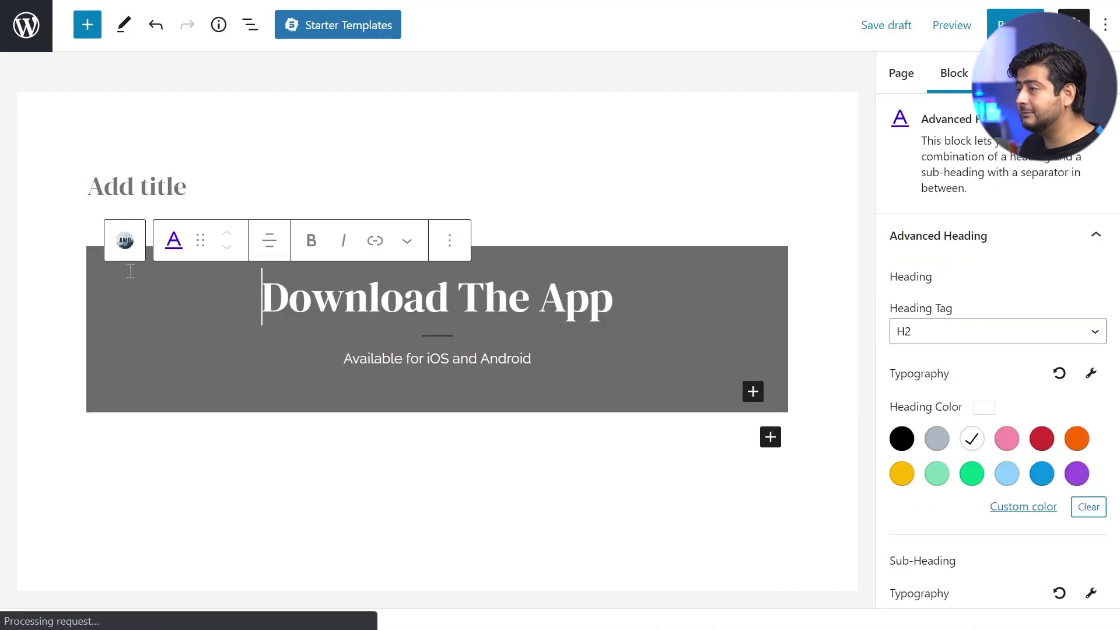
left_click(123, 239)
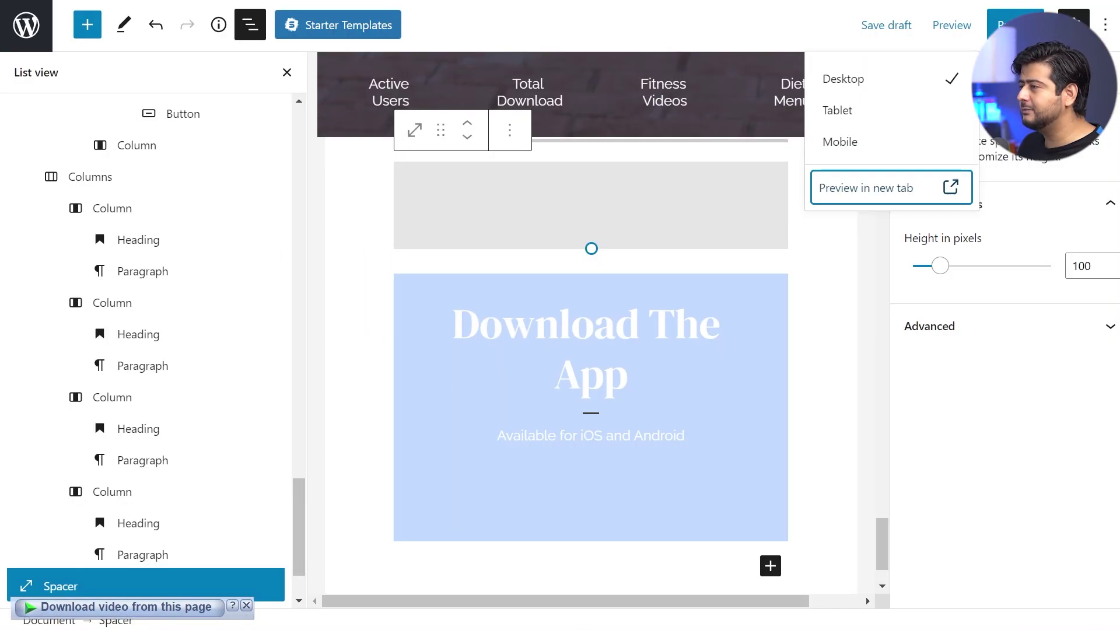
Scroll the live page to inspect the 'Download The App' banner below the stats section
scroll(500, 234, "up", 15)
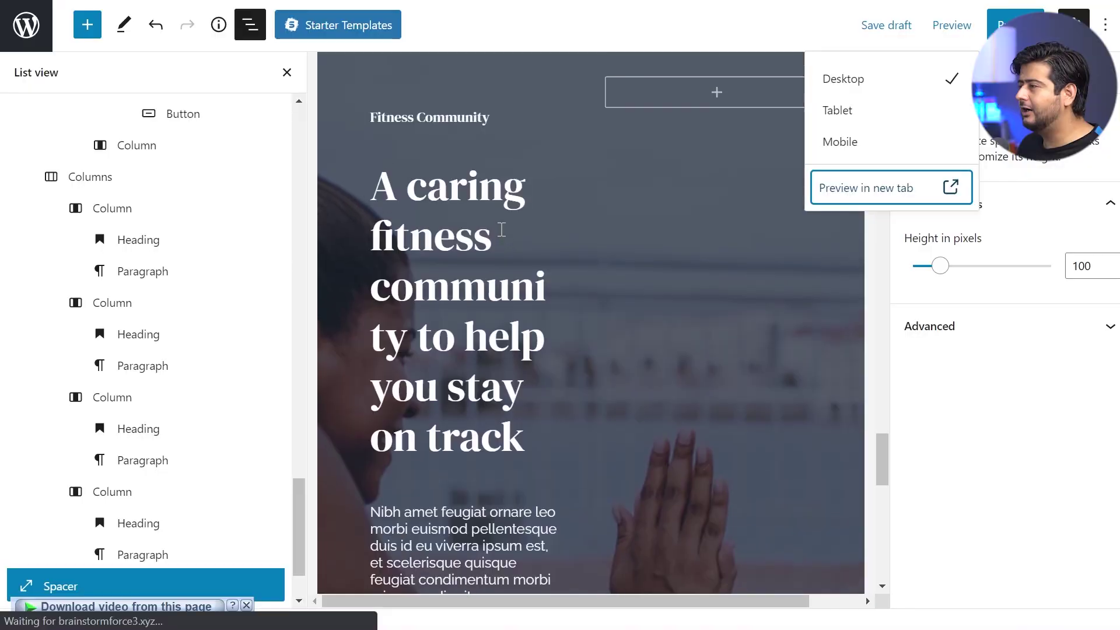
scroll(501, 237, "down", 5)
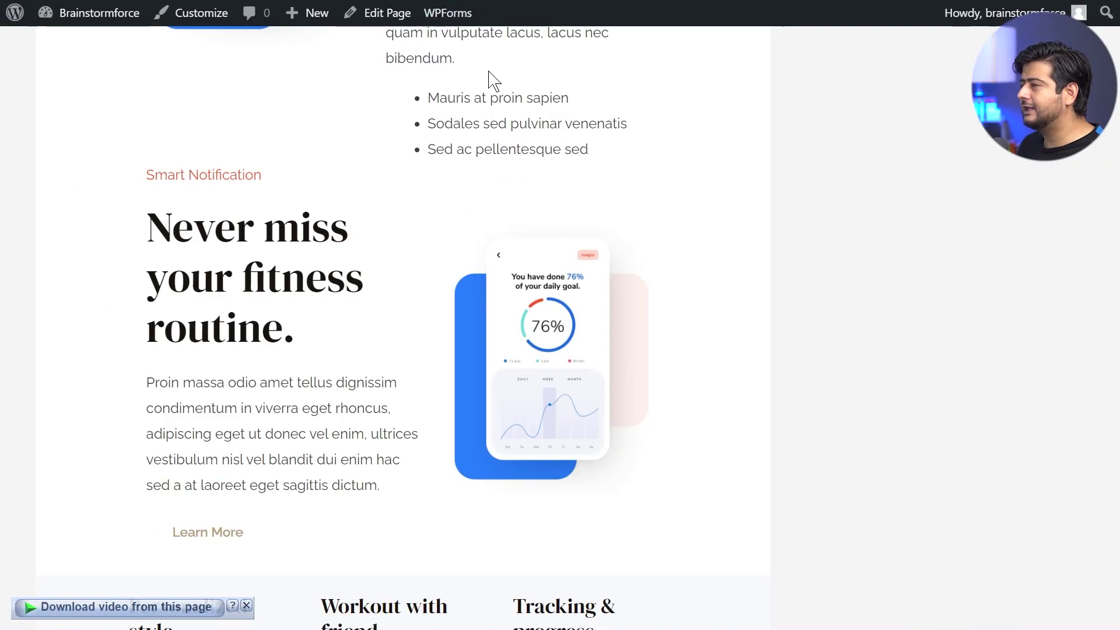
scroll(502, 99, "up", 15)
scroll(402, 132, "down", 6)
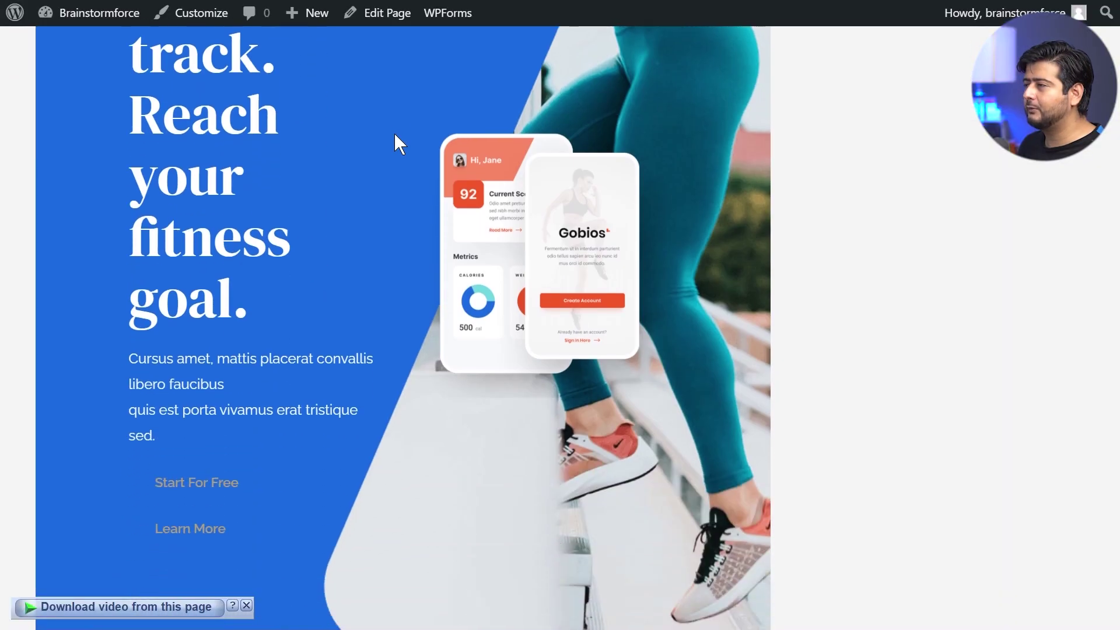
scroll(395, 135, "up", 3)
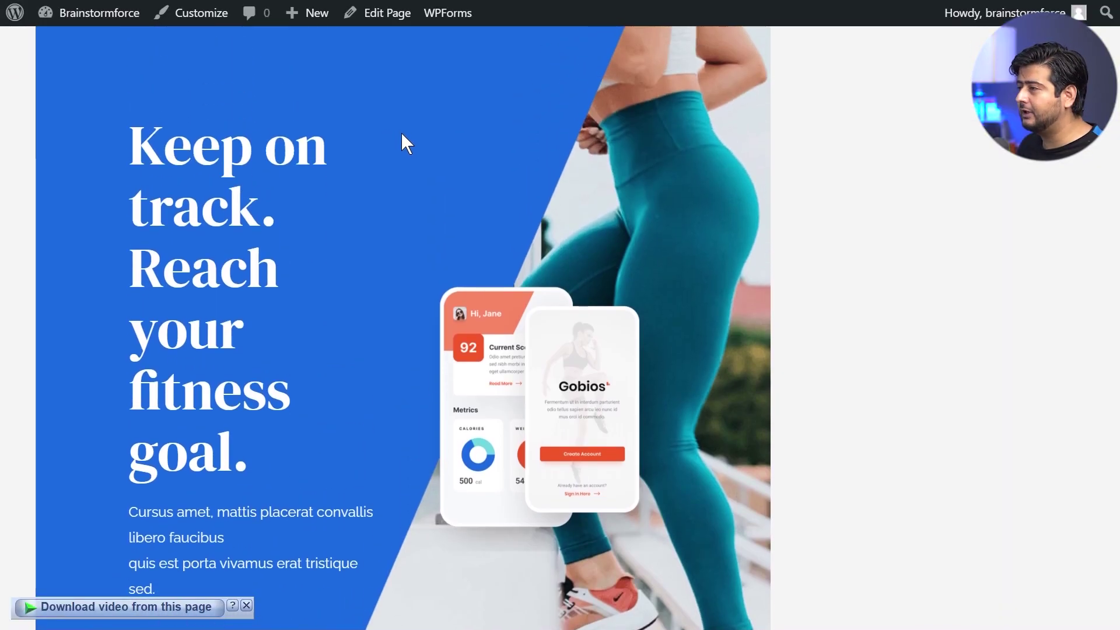
scroll(401, 135, "down", 5)
scroll(415, 143, "down", 2)
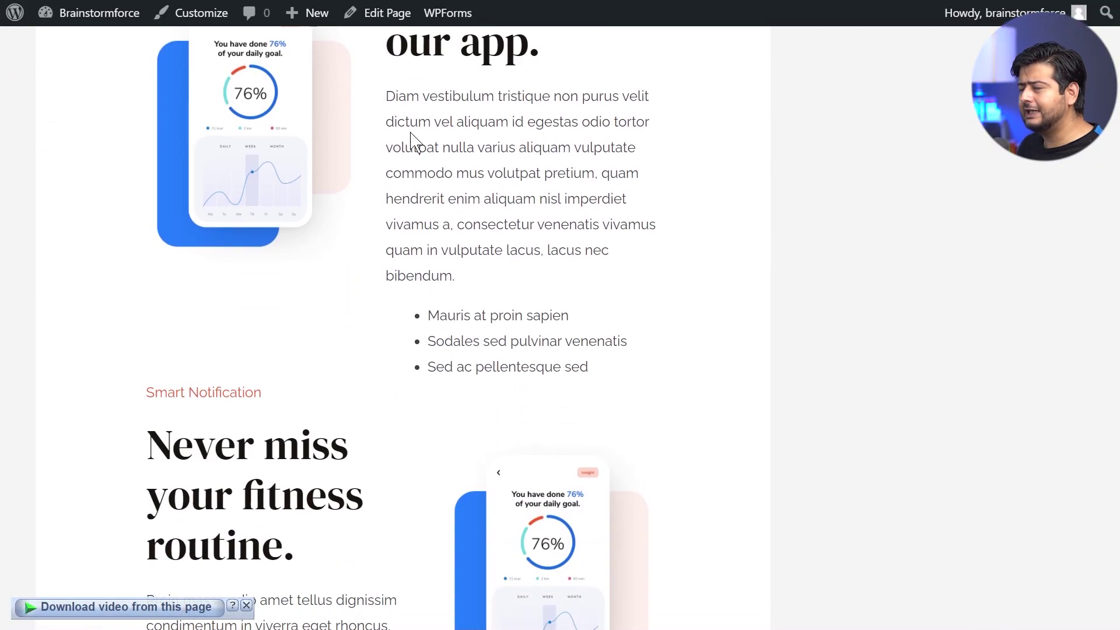
scroll(414, 143, "down", 10)
scroll(415, 142, "down", 13)
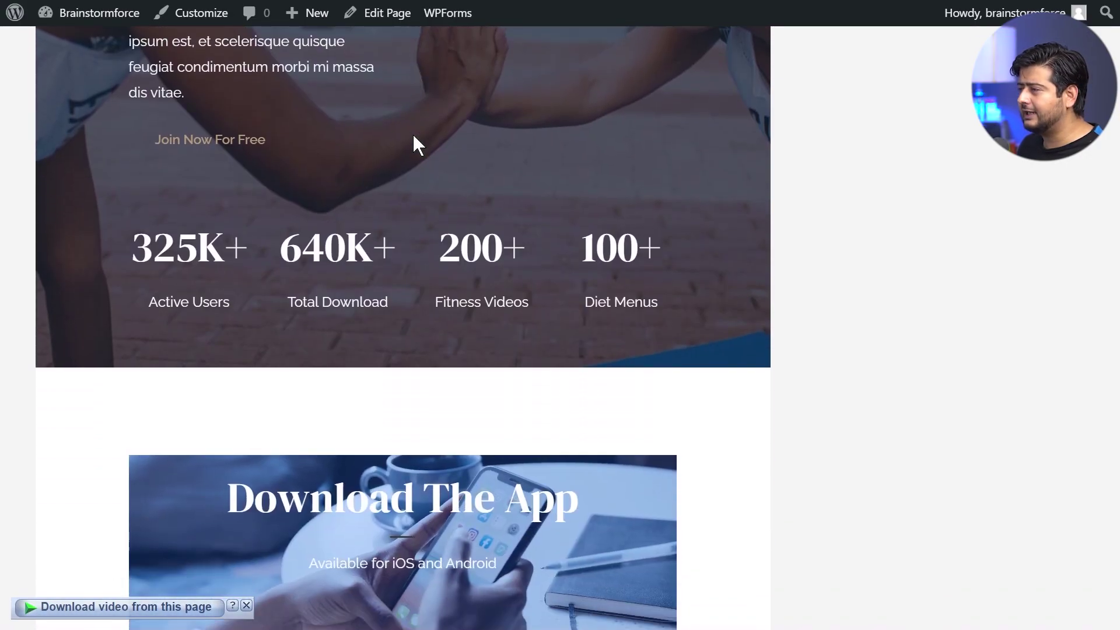
scroll(720, 217, "up", 3)
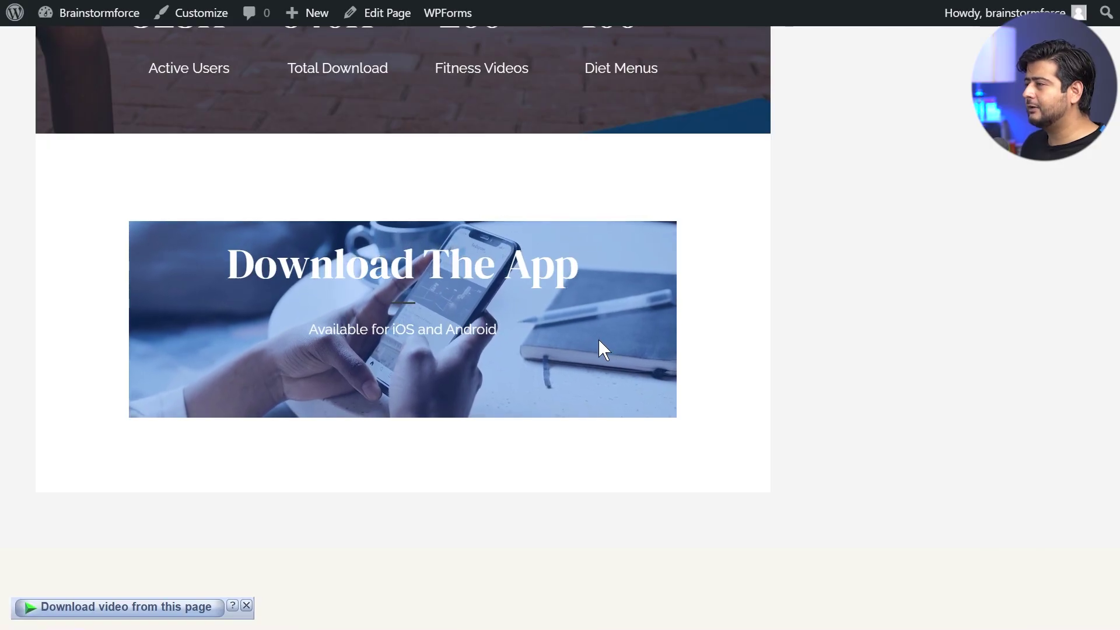
scroll(632, 362, "up", 12)
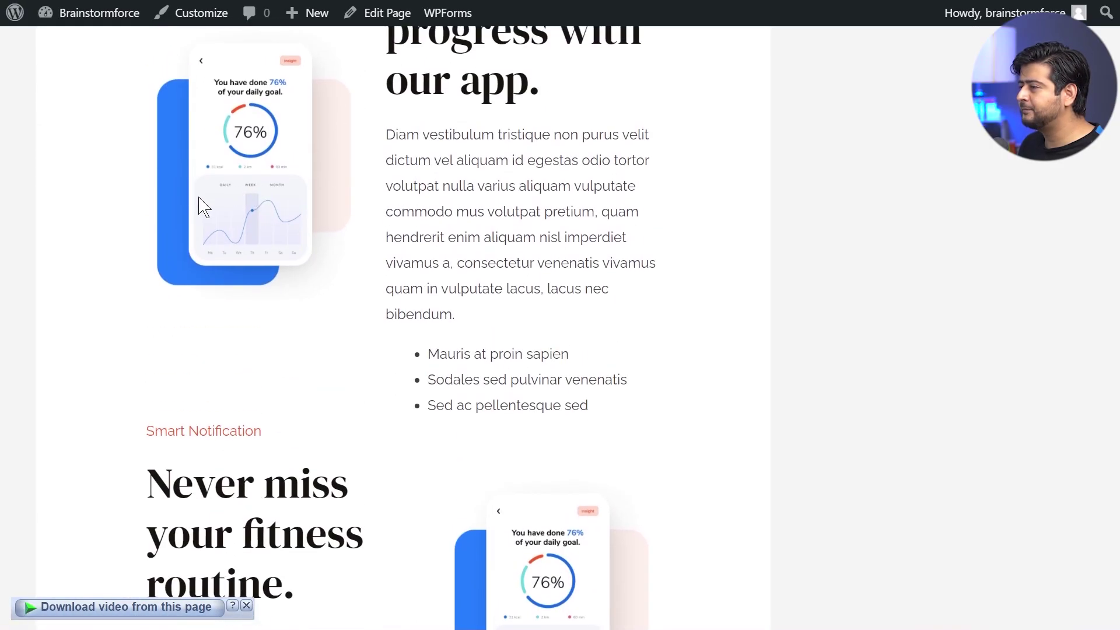
scroll(350, 249, "down", 12)
scroll(358, 245, "up", 2)
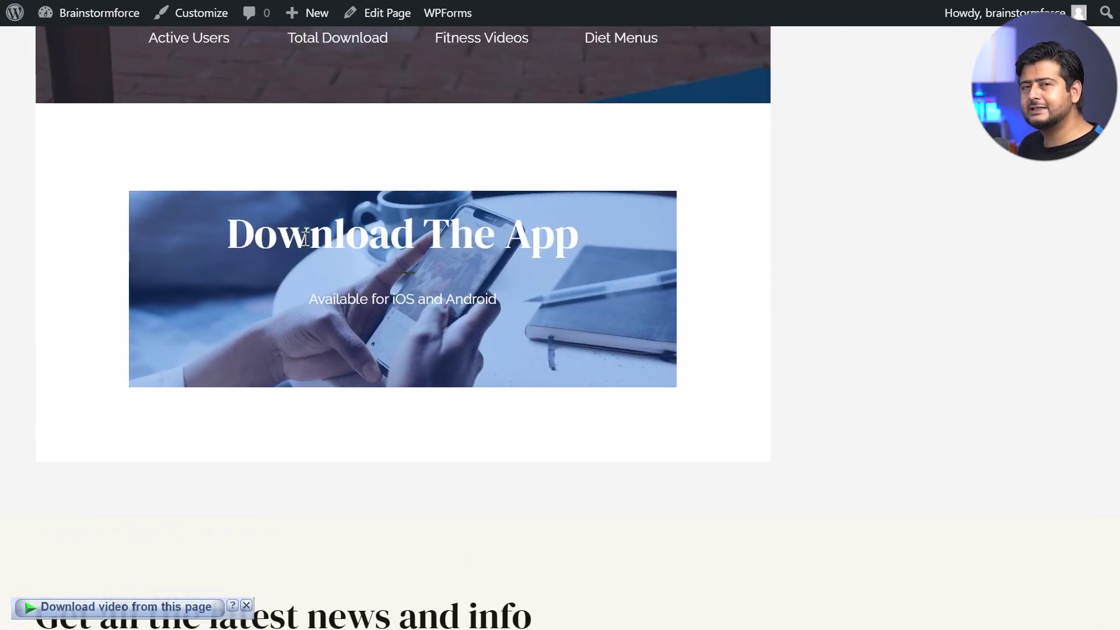